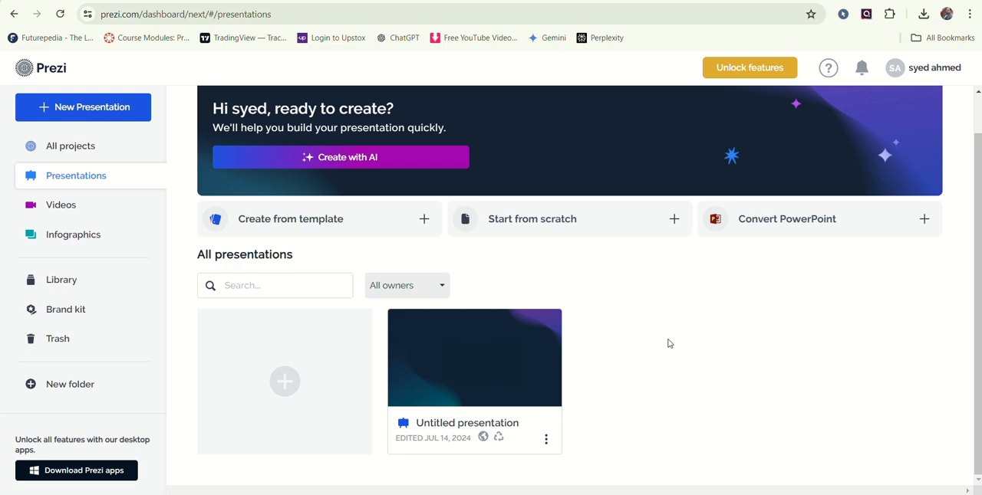
- Start creating a new presentation from a template
click(79, 113)
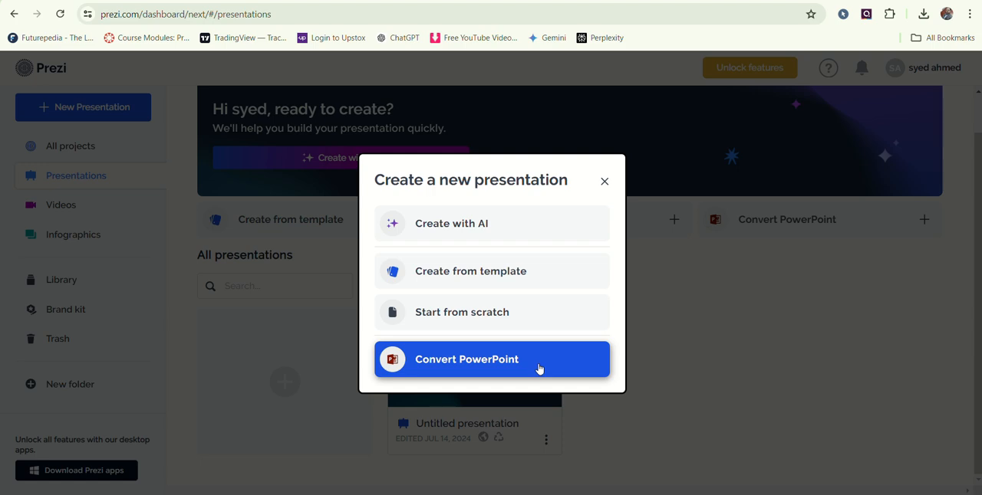
click(524, 273)
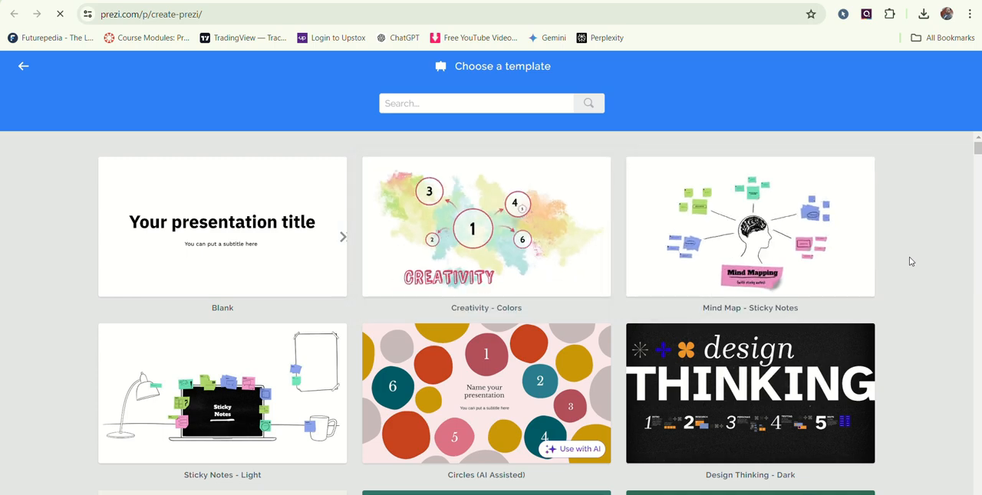
- Browse the template gallery for a suitable presentation design, returning to the first templates
scroll(910, 262, down, 3)
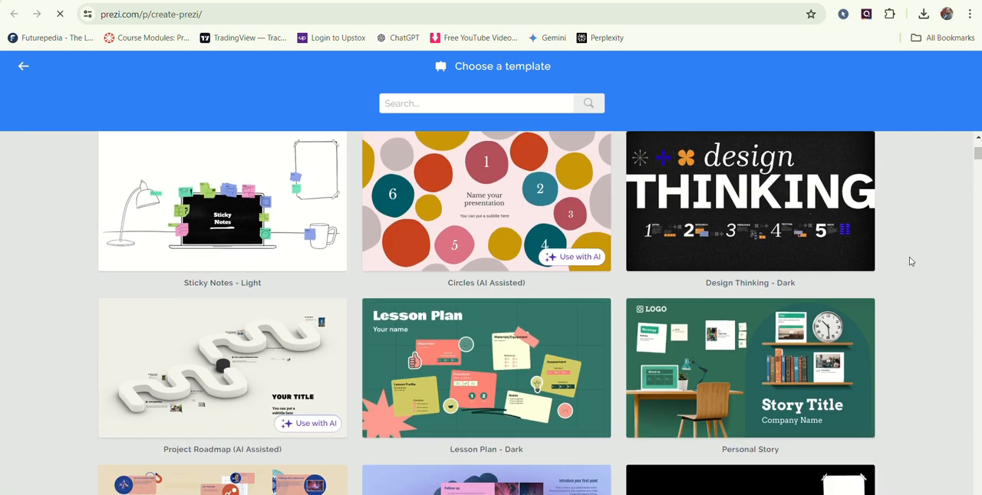
scroll(910, 262, down, 1)
scroll(910, 262, down, 4)
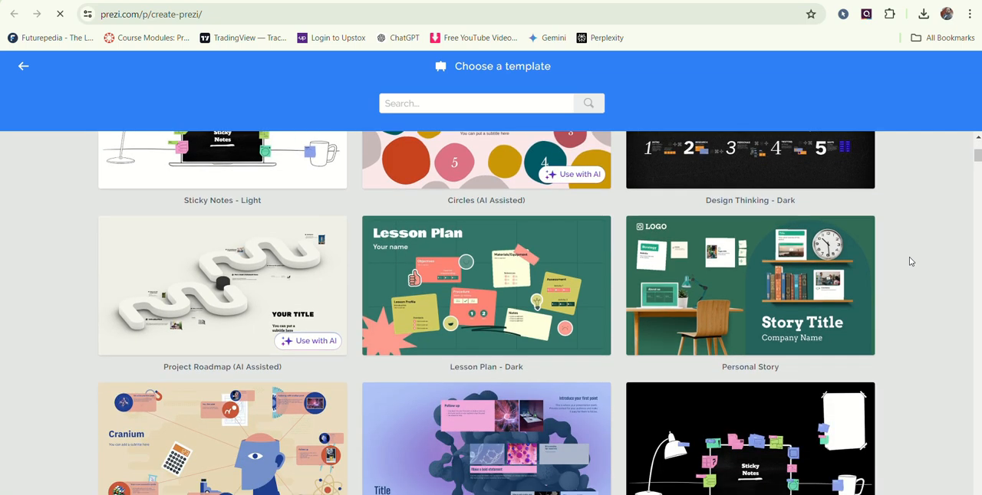
scroll(910, 261, down, 2)
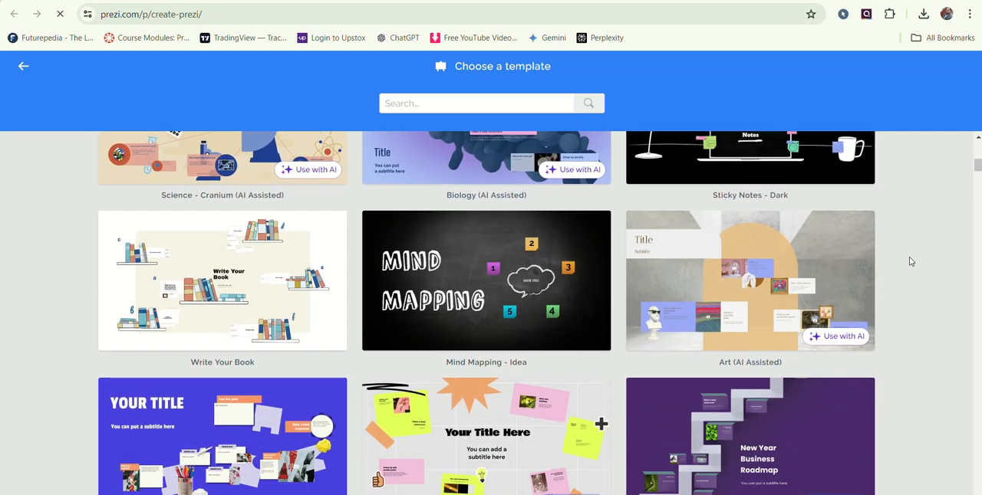
scroll(910, 261, down, 6)
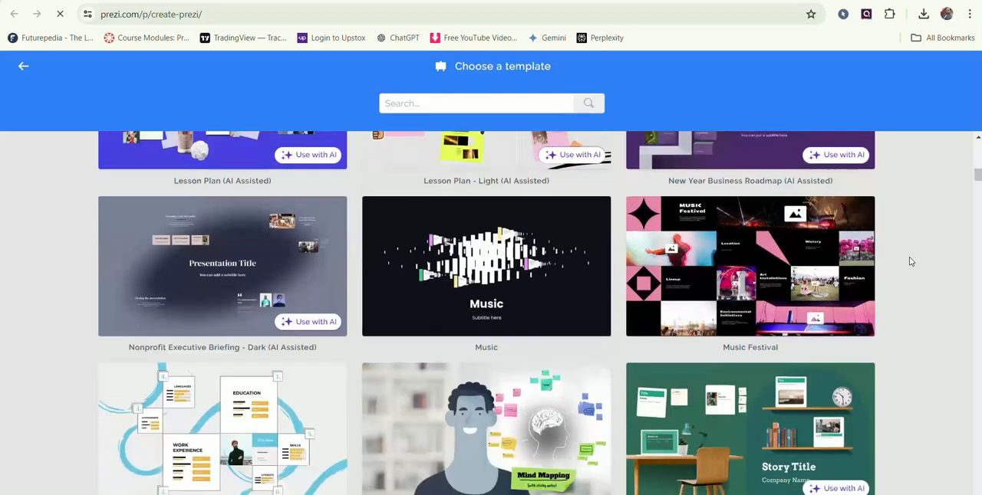
scroll(910, 262, down, 2)
scroll(910, 262, down, 3)
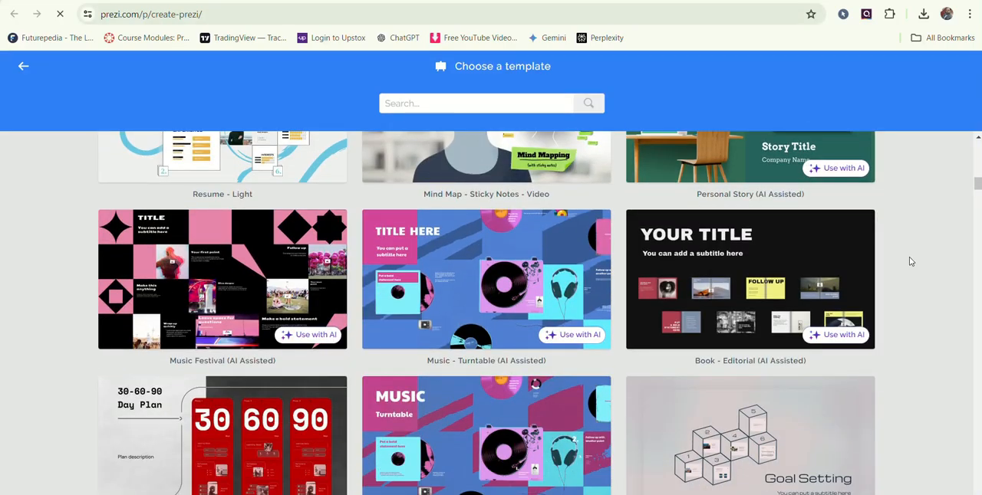
scroll(910, 261, up, 6)
scroll(882, 230, up, 10)
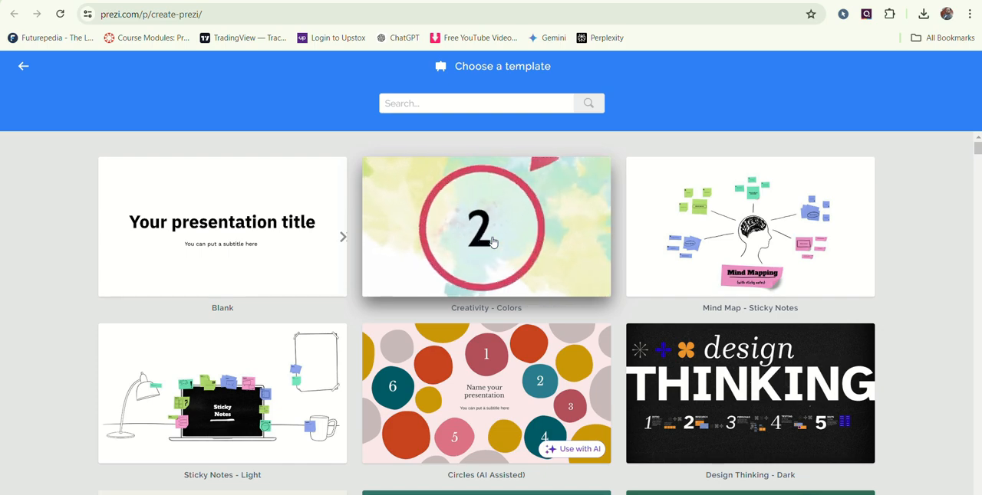
- Open the Creativity - Colors template and preview its frames one after another through circle 6
click(491, 242)
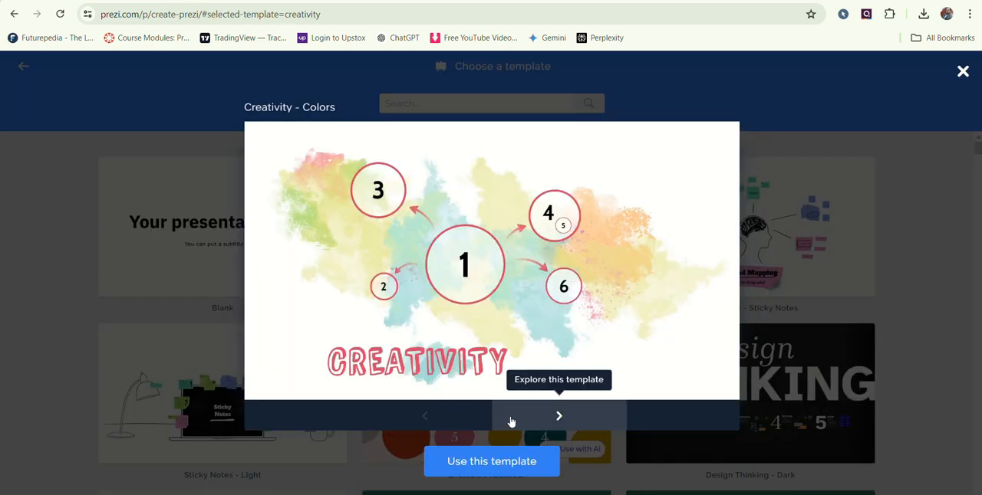
click(558, 419)
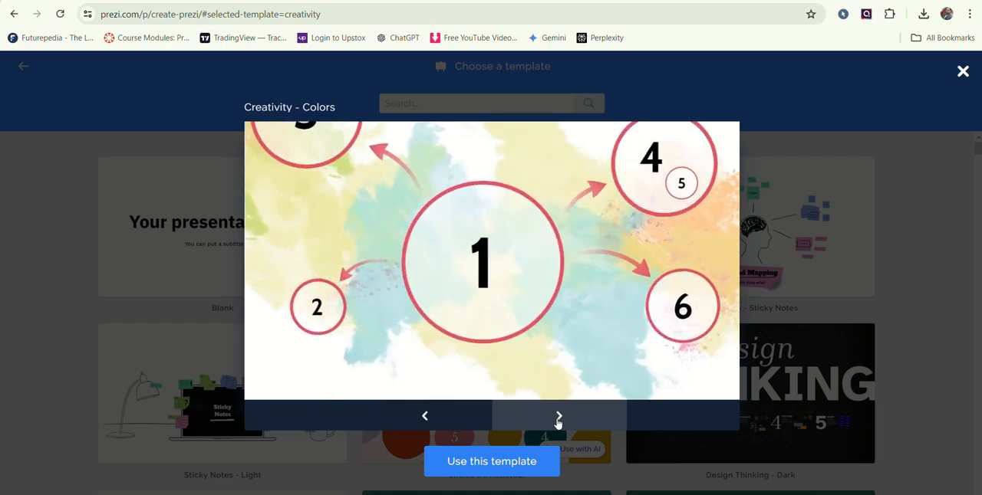
click(559, 418)
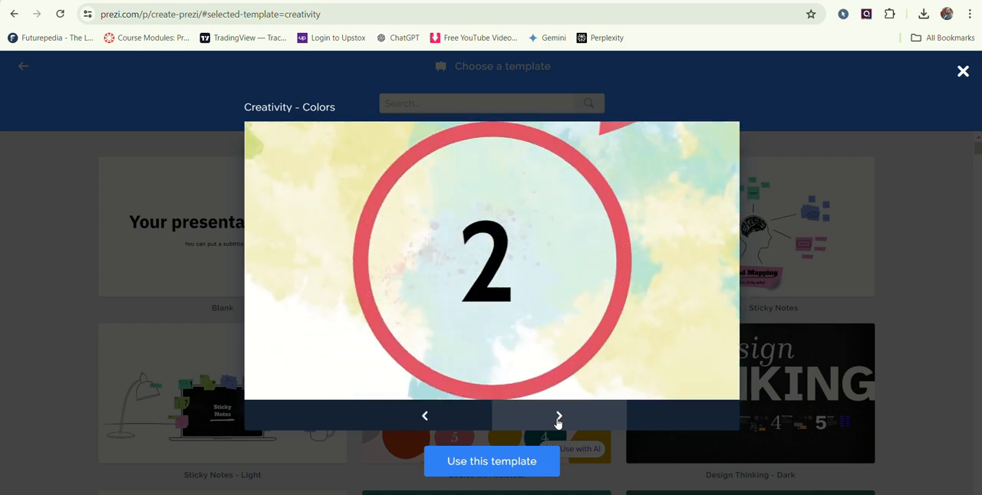
click(558, 419)
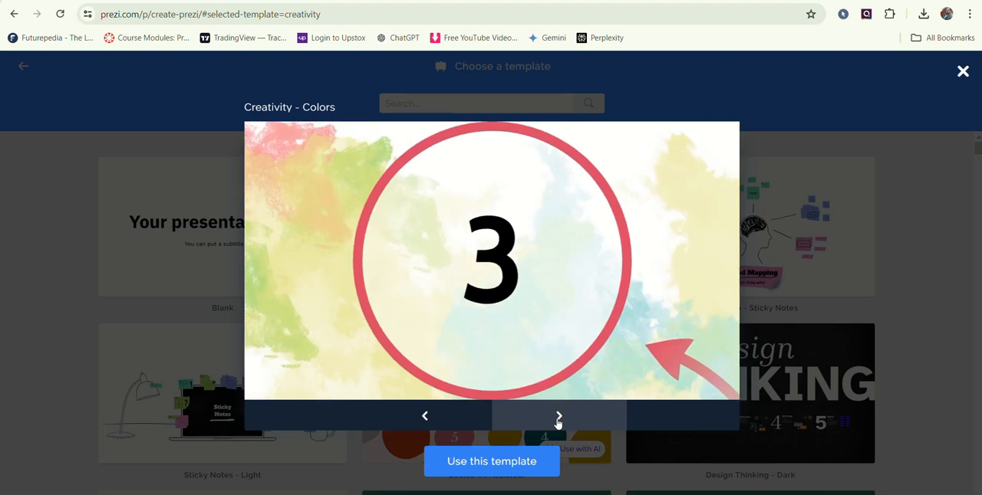
click(558, 419)
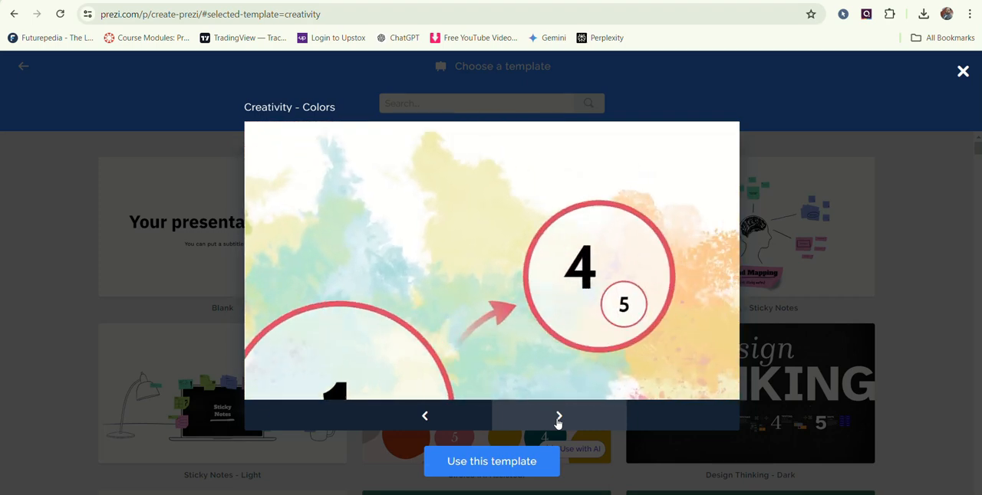
click(558, 419)
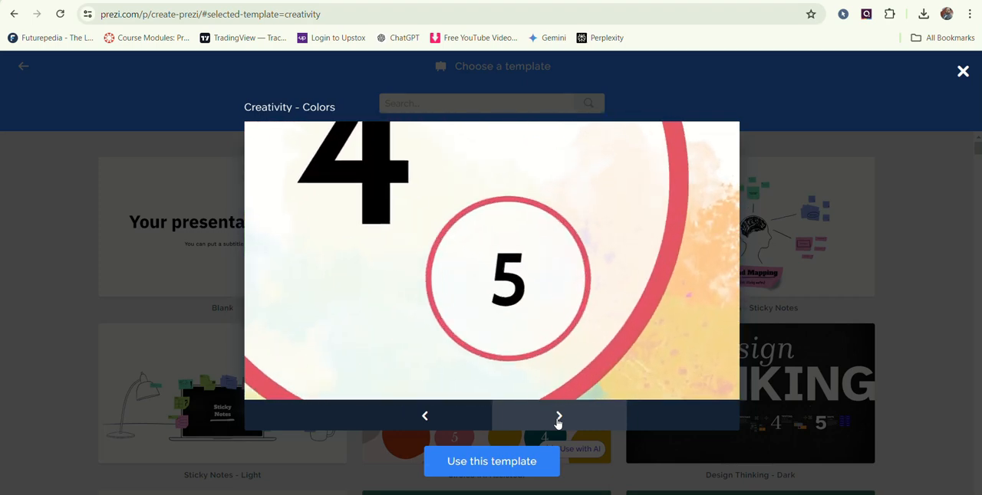
click(558, 419)
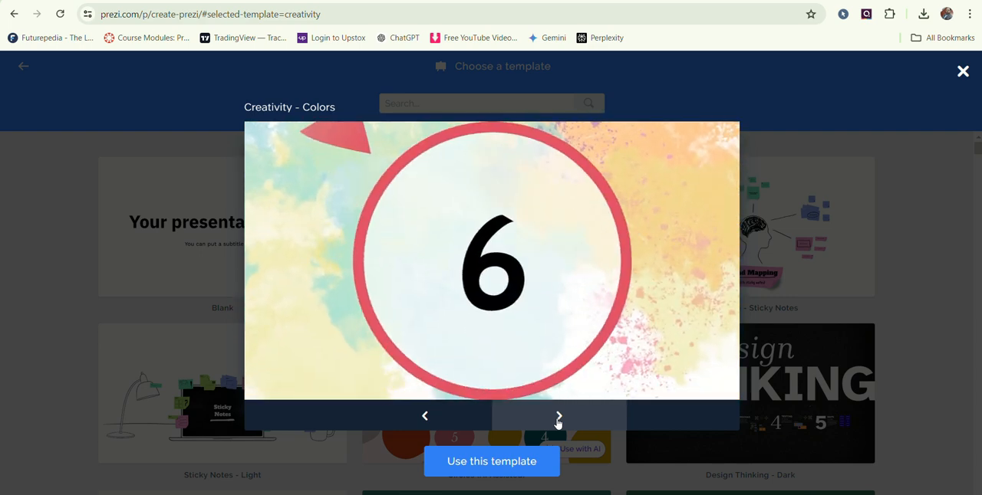
- Use the template to create a presentation titled VERB that anyone on the web can see
click(489, 473)
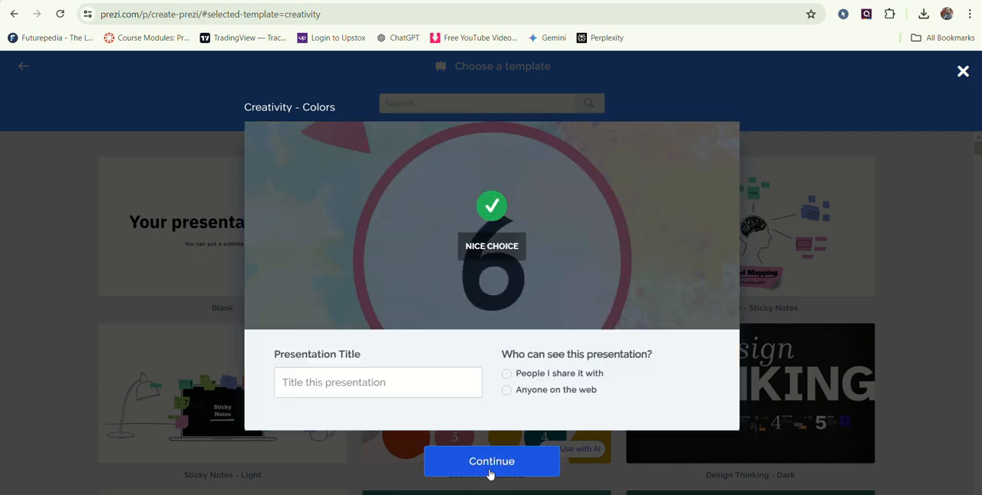
click(370, 386)
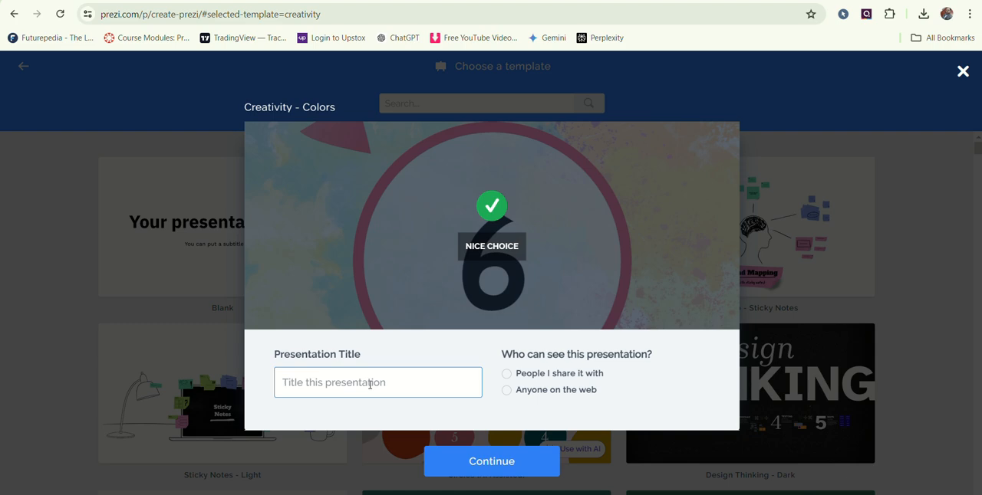
click(370, 384)
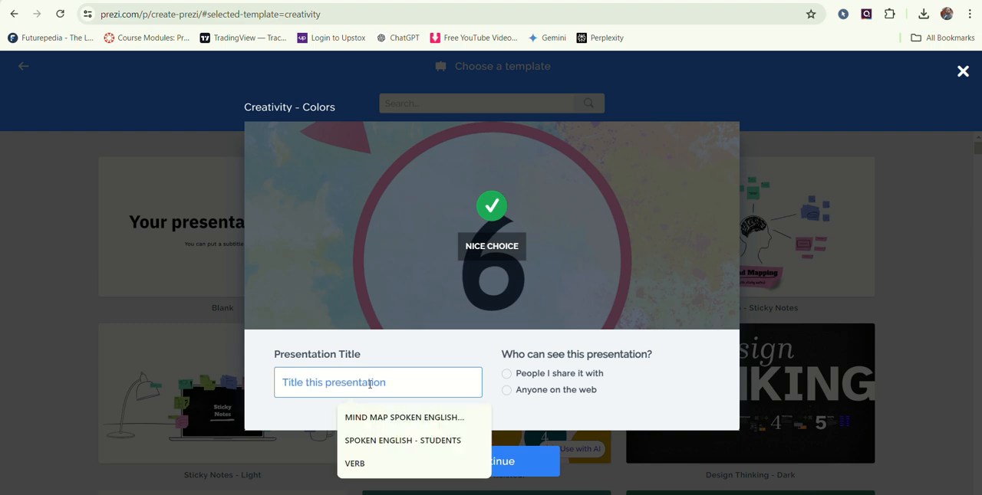
click(368, 463)
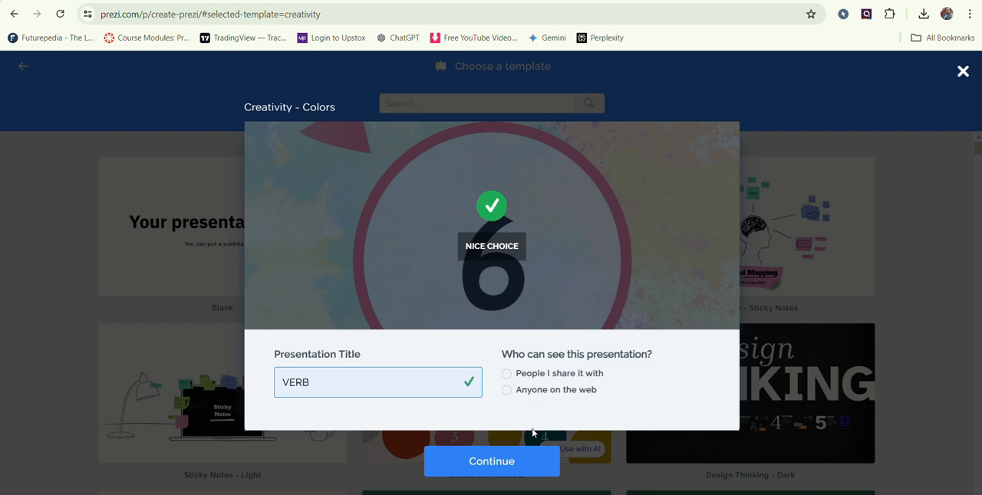
click(506, 468)
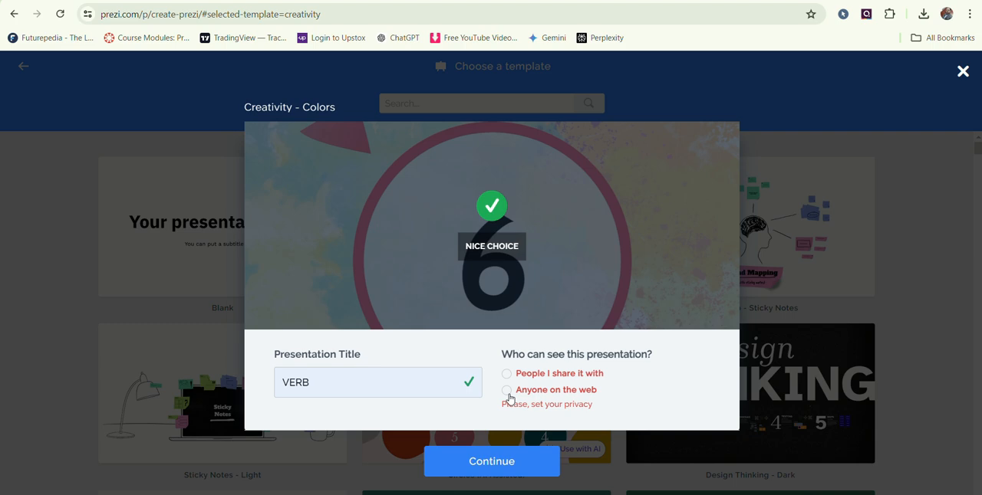
click(507, 391)
click(508, 463)
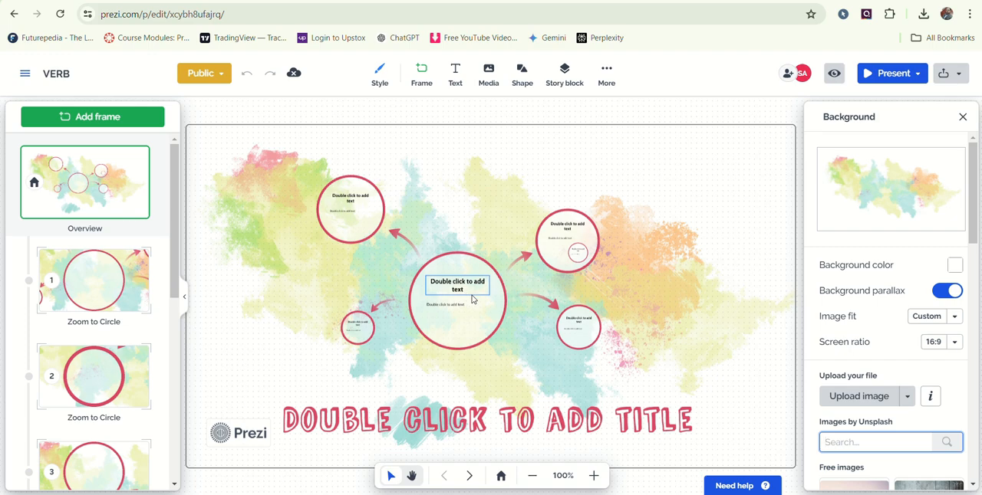
- Replace the title placeholder on the overview with "VERBS"
double_click(449, 429)
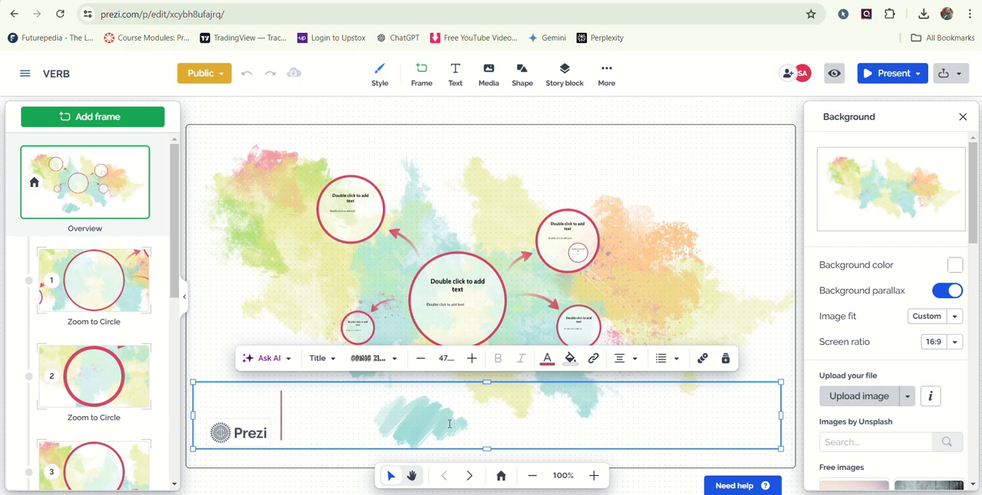
text(VE)
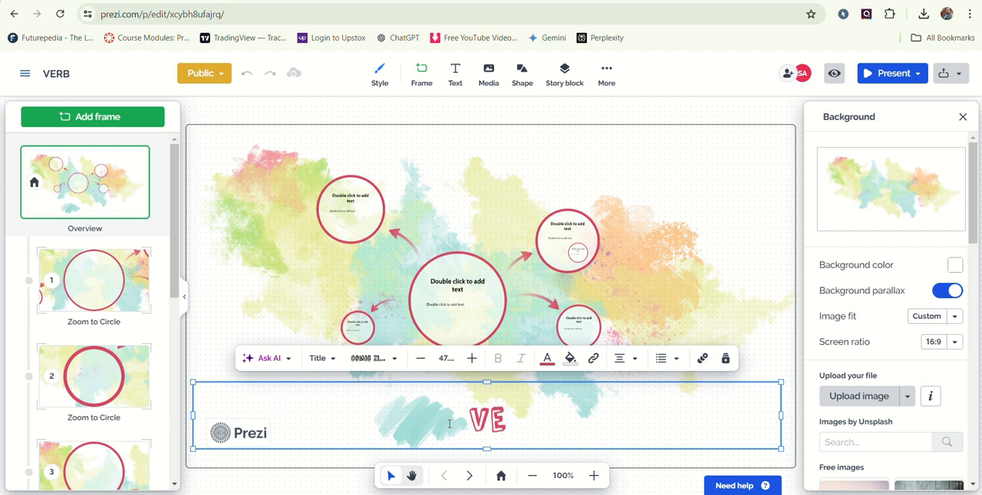
text(RBS)
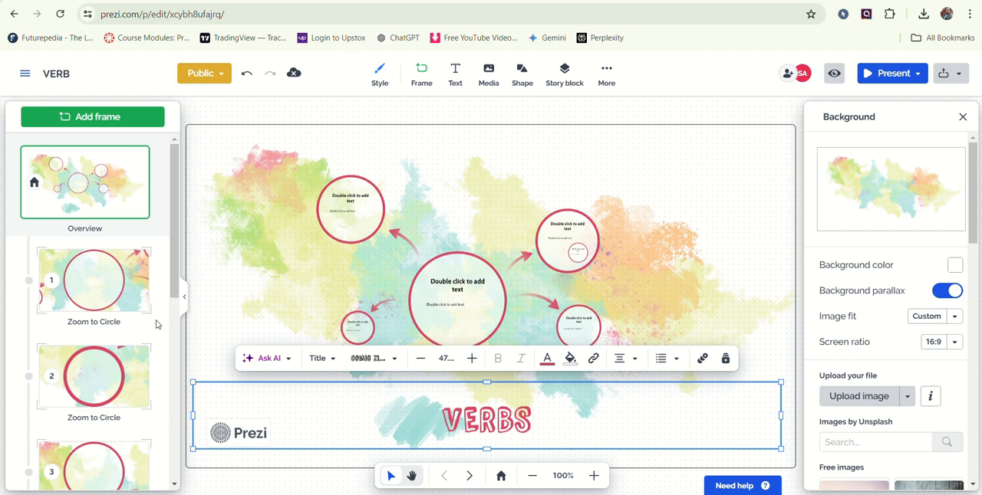
- Fill the heading of circle 1 with "Understanding Verbs", copied from the first slide of the PowerPoint deck
click(109, 288)
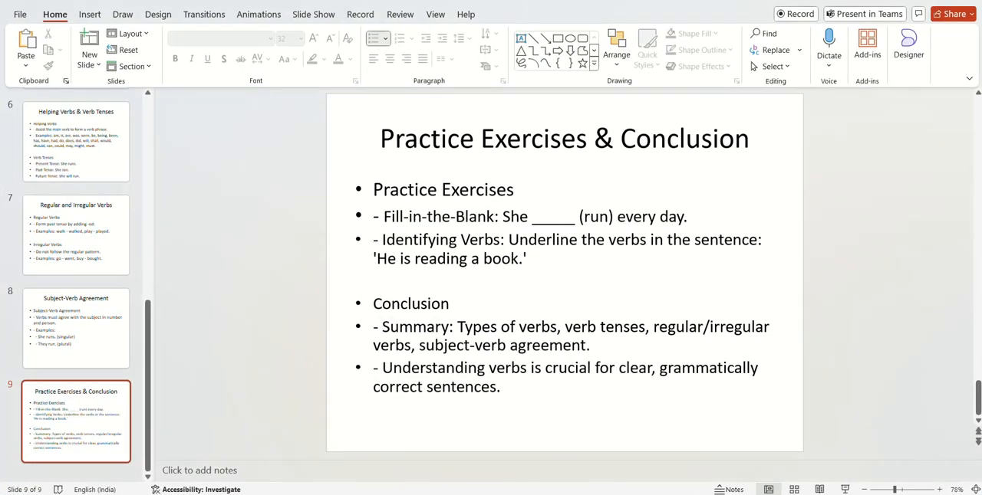
key(Page_Up)
key(Page_Up)
key(Page_Up)
key(Page_Up)
key(Page_Up)
key(Page_Up)
key(Page_Up)
key(Page_Up)
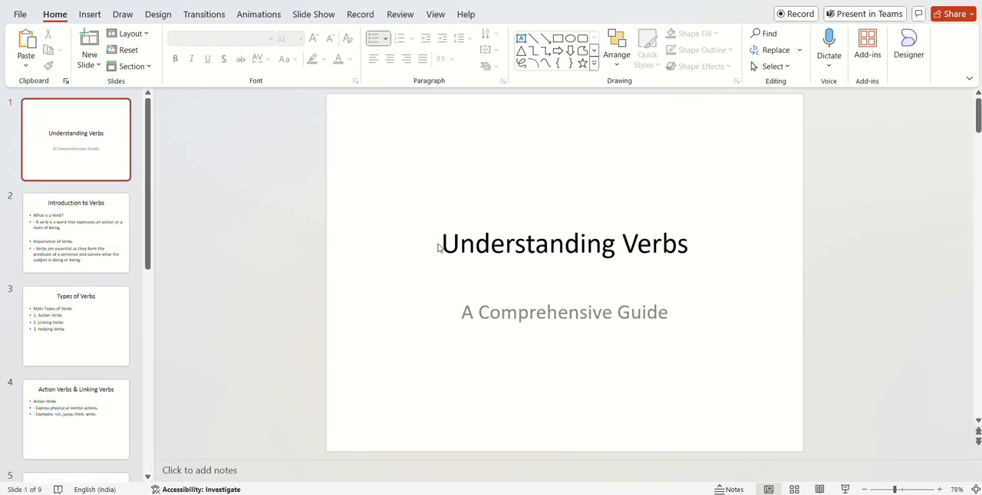
drag(438, 247, 698, 250)
key(ctrl+c)
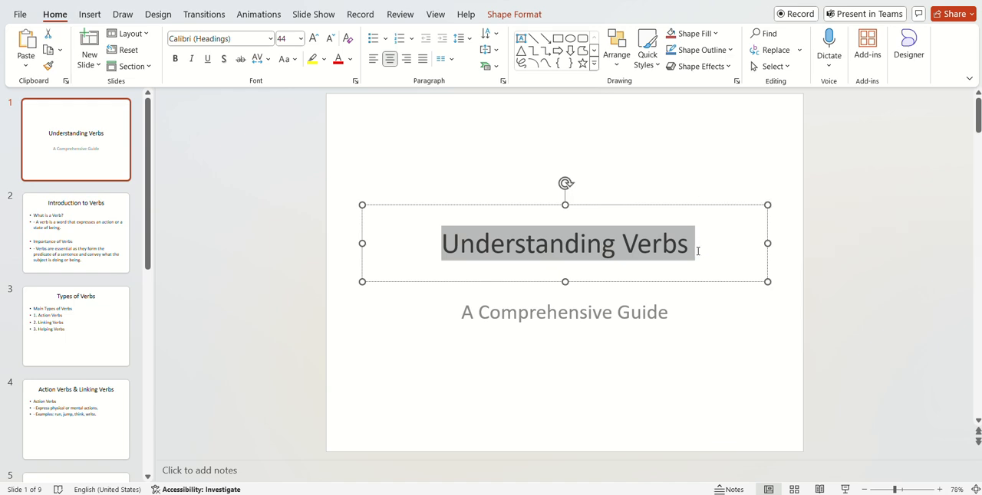
key(alt+Tab)
double_click(469, 220)
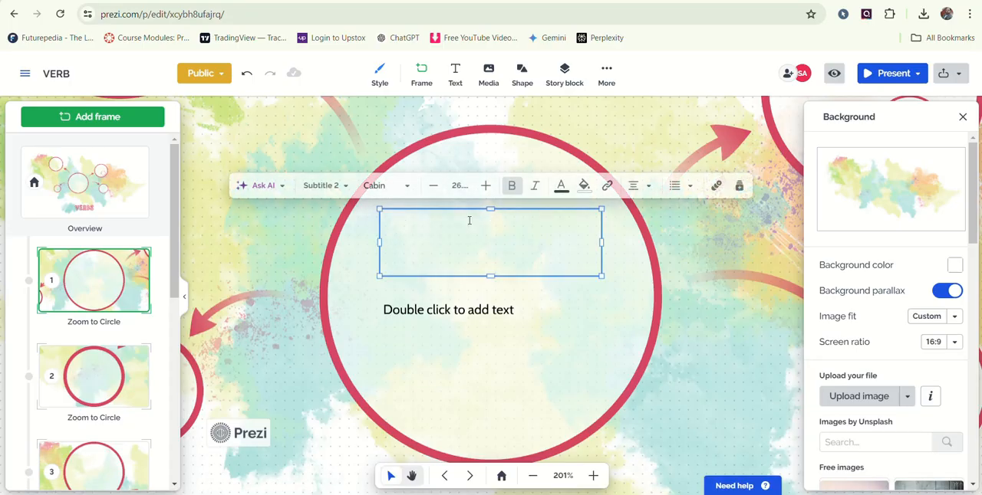
key(ctrl+v)
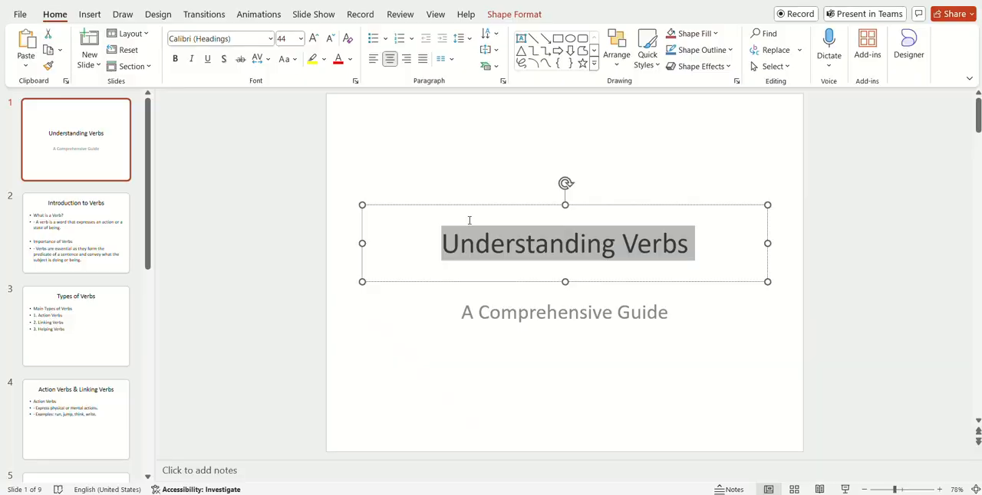
- Copy the subtitle "A Comprehensive Guide" from the first PowerPoint slide into the body text of circle 1 in Prezi
key(alt+Tab)
click(462, 314)
drag(462, 314, 695, 314)
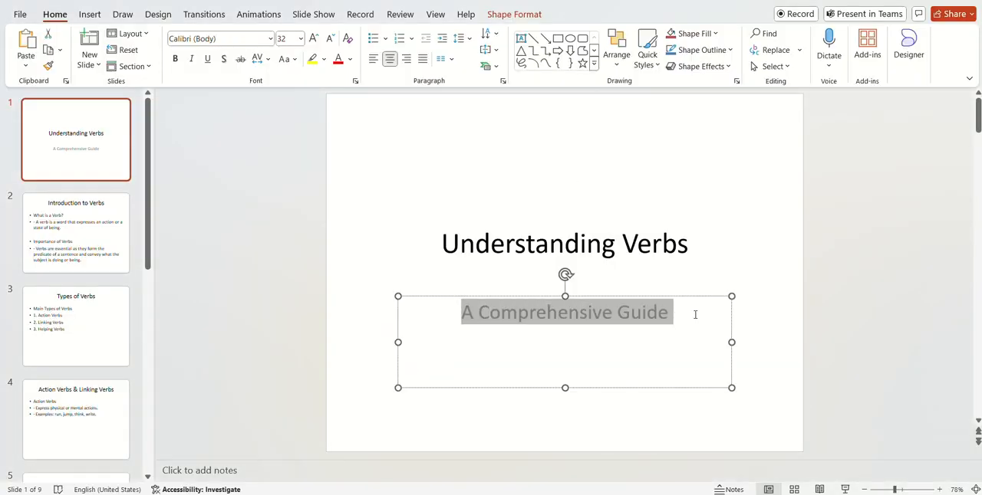
right_click(603, 317)
click(635, 171)
key(alt+Tab)
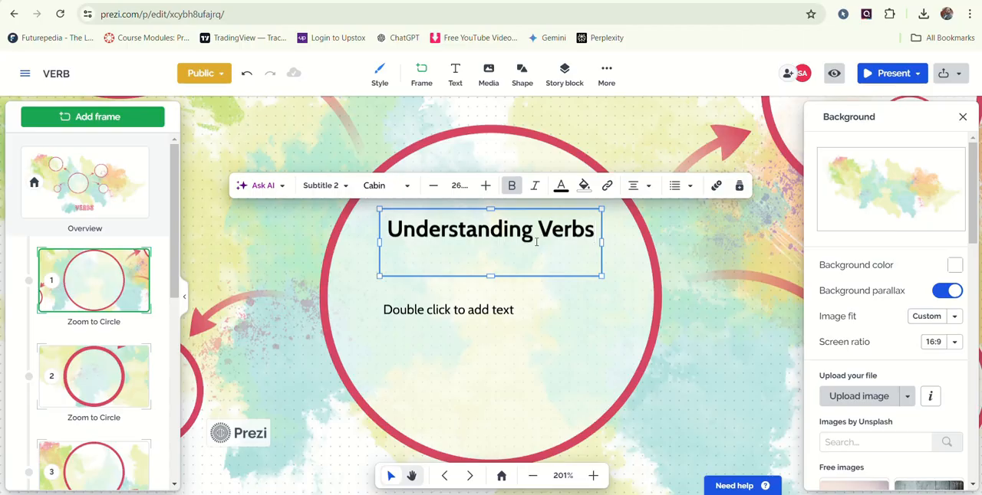
double_click(470, 311)
key(ctrl+v)
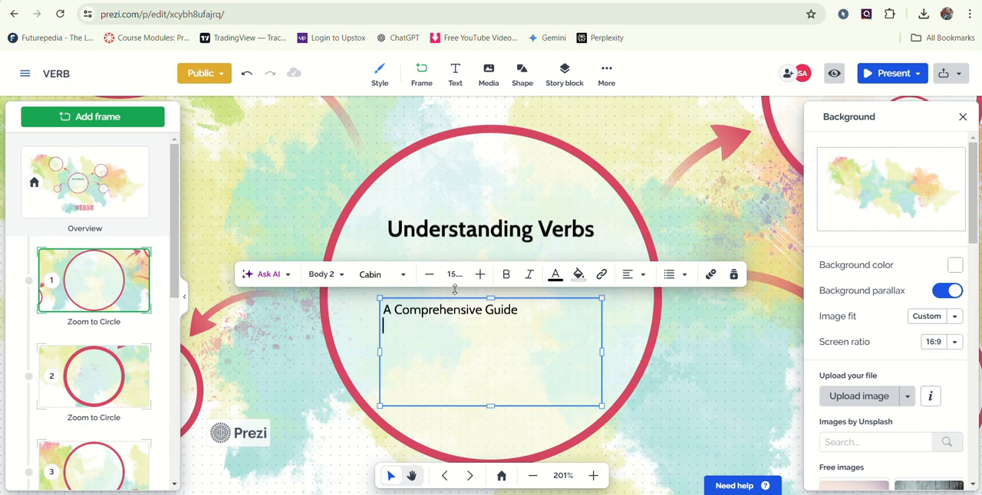
- Set the font size of "A Comprehensive Guide" in circle 1 to 24
drag(534, 309, 383, 310)
click(481, 274)
click(481, 275)
click(480, 274)
click(481, 274)
click(481, 275)
click(481, 275)
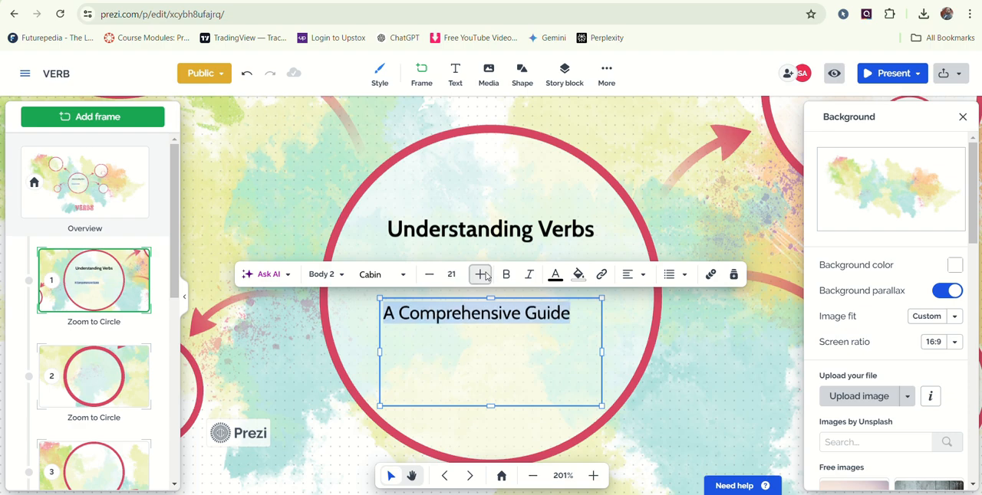
click(481, 274)
click(480, 274)
click(481, 275)
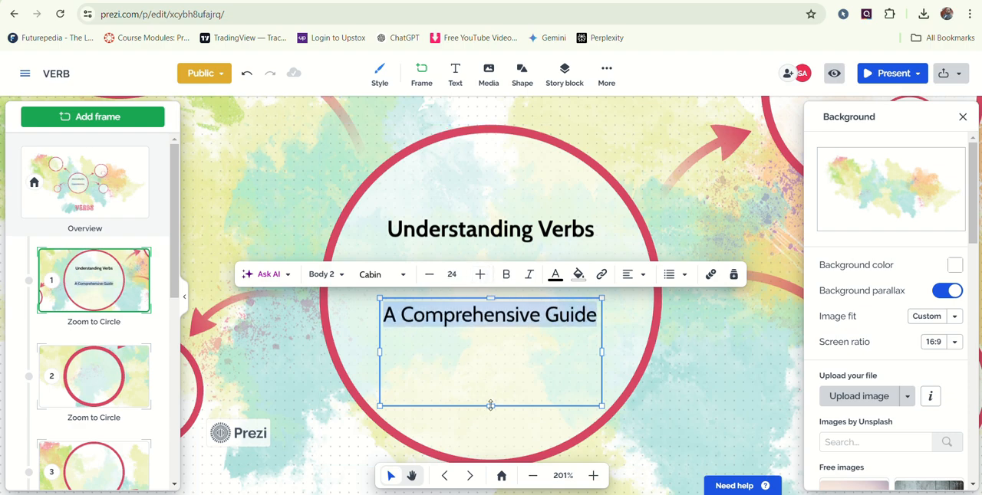
- Shorten the "A Comprehensive Guide" text box and move the "Understanding Verbs" heading down closer to it
drag(491, 406, 493, 337)
drag(473, 222, 473, 251)
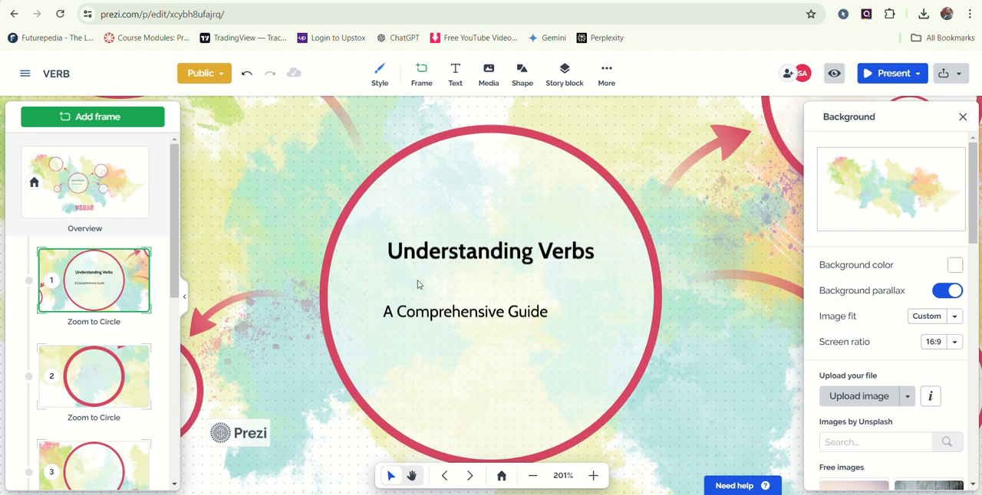
- Fill the heading of circle 2 in Prezi with "Introduction to Verbs", copied from the second slide of the PowerPoint deck
click(132, 375)
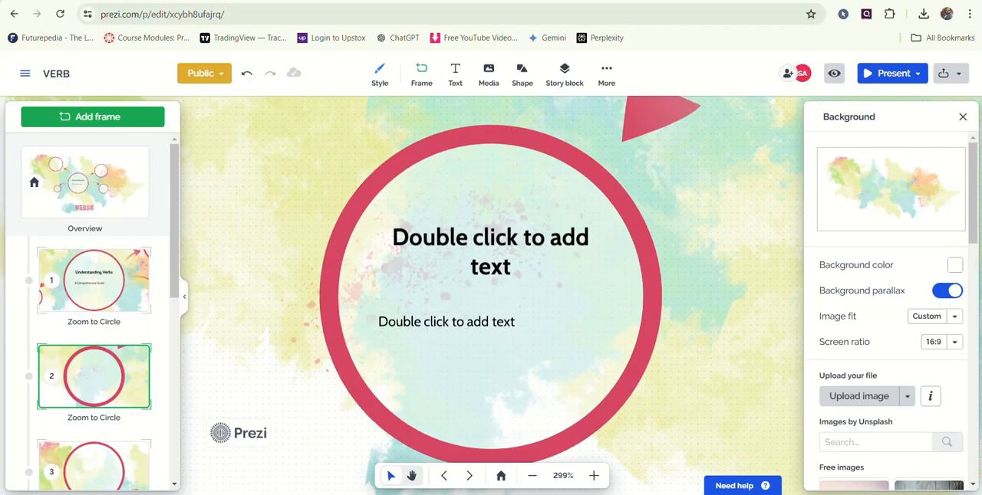
key(alt+Tab)
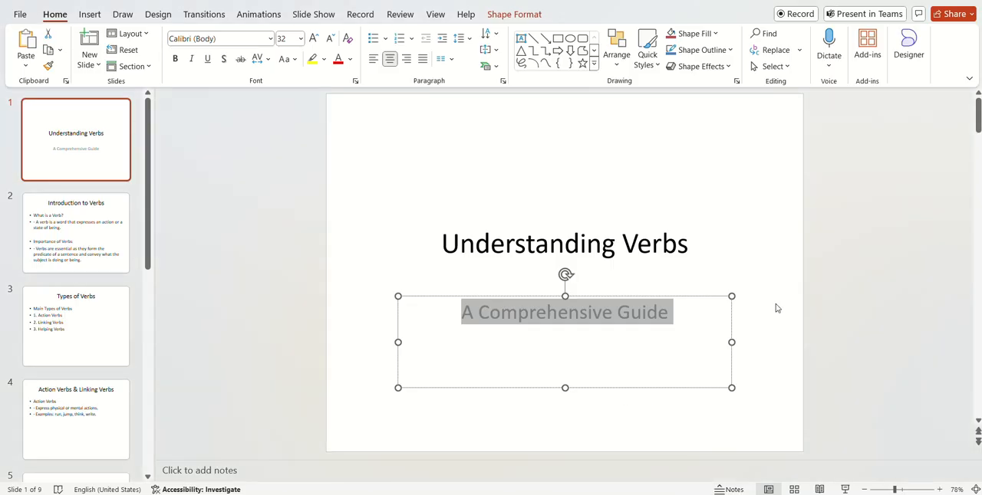
scroll(776, 308, down, 1)
drag(441, 139, 701, 132)
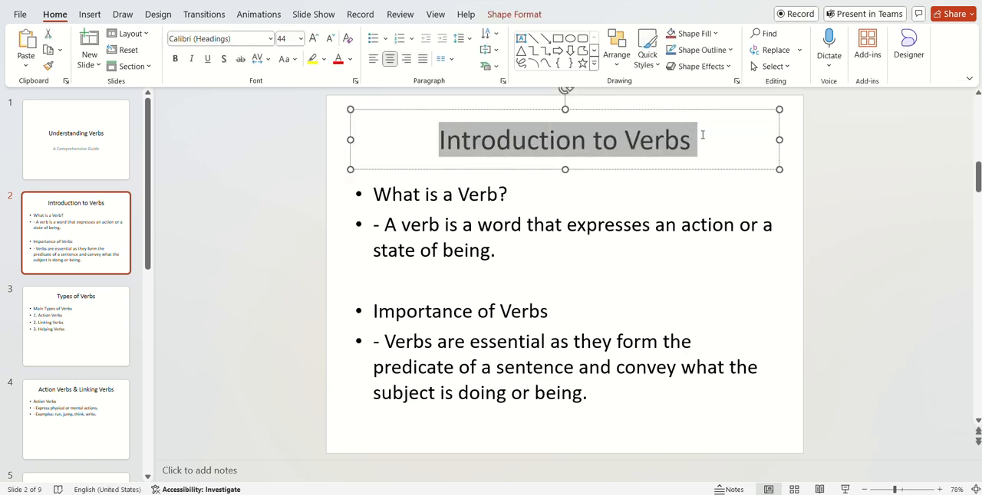
key(ctrl+c)
key(alt+Tab)
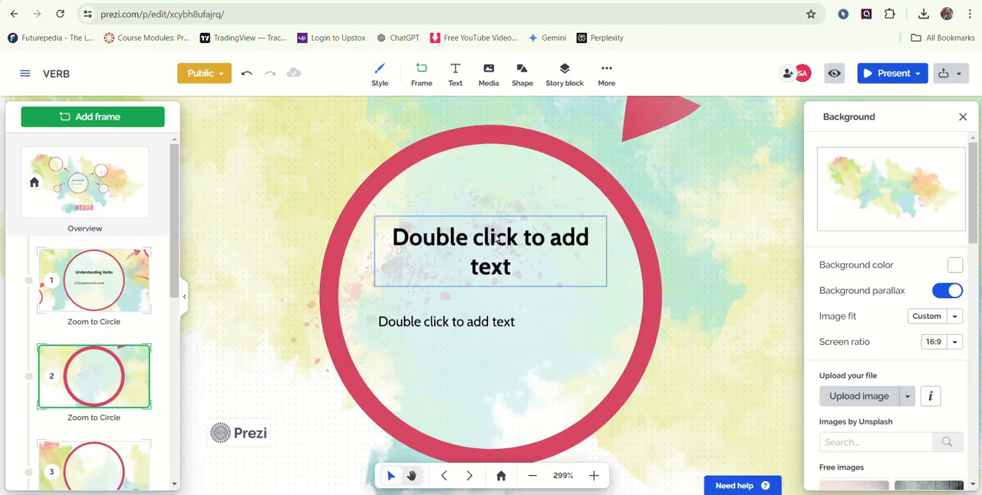
double_click(497, 230)
key(ctrl+v)
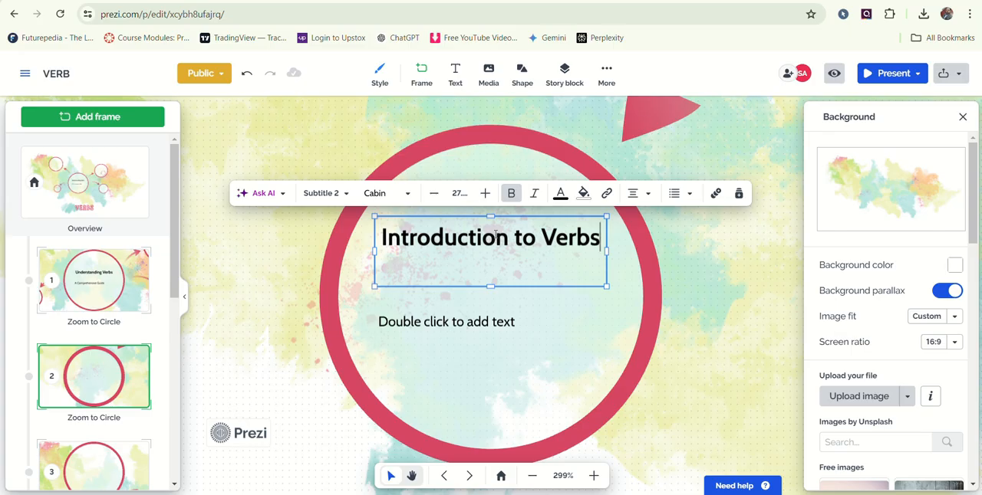
- Copy the "What is a Verb?" and "Importance of Verbs" text from the second PowerPoint slide into the body text of circle 2 in Prezi
key(alt+Tab)
drag(373, 194, 633, 415)
right_click(456, 345)
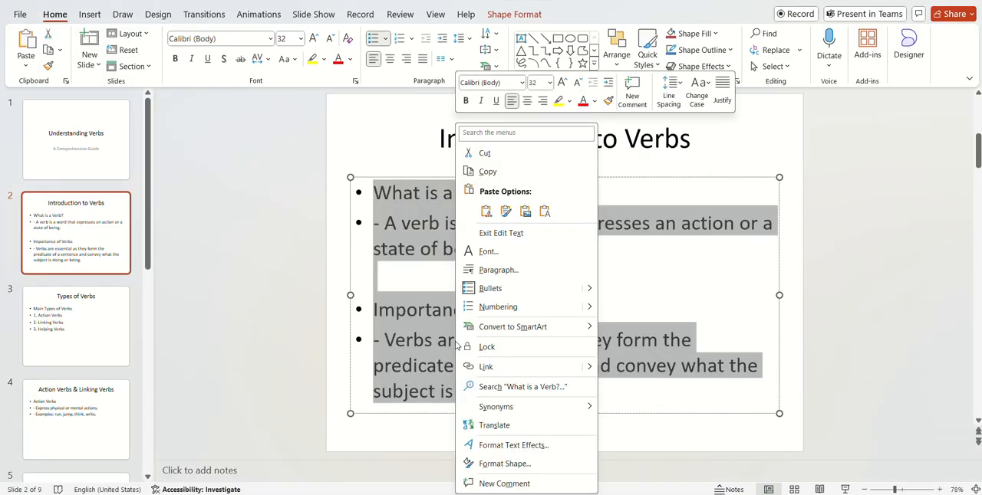
click(496, 168)
key(alt+Tab)
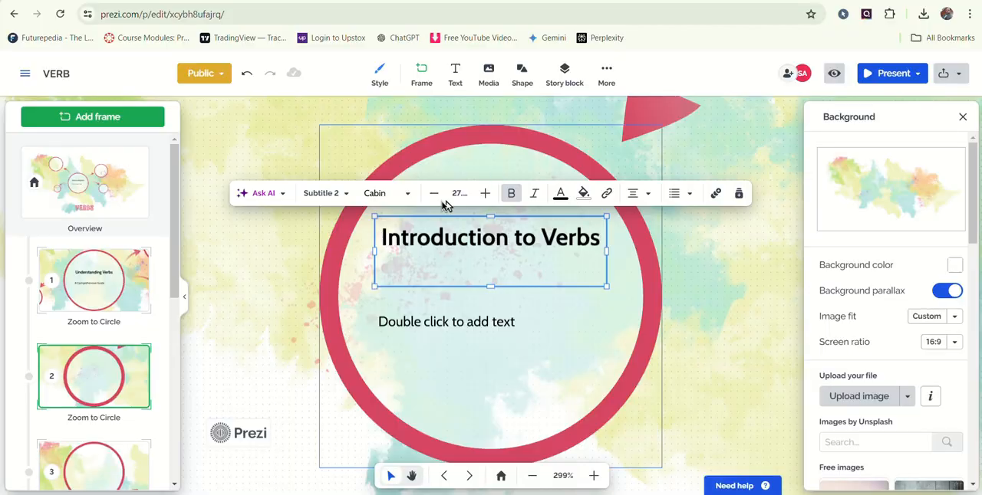
double_click(448, 323)
key(ctrl+v)
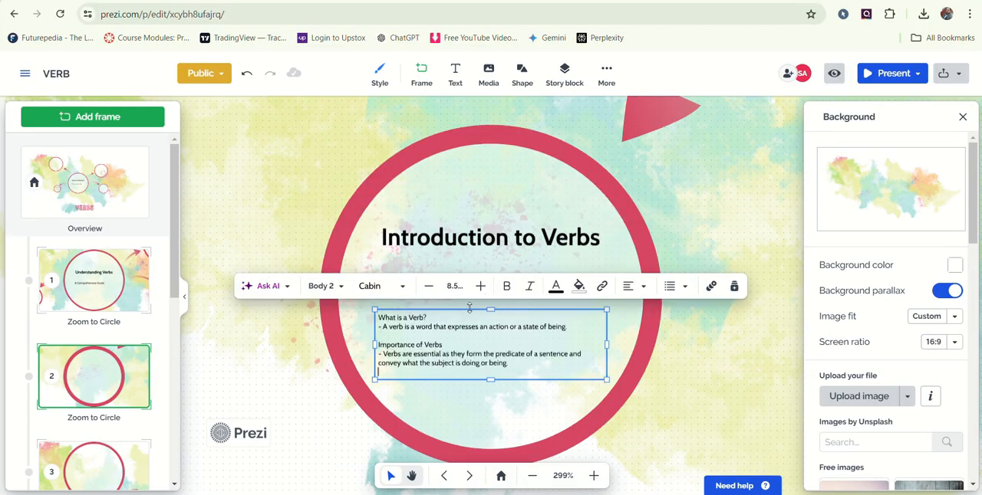
- Increase the font size of all the body text in circle 2
click(481, 286)
drag(509, 367, 376, 315)
click(480, 286)
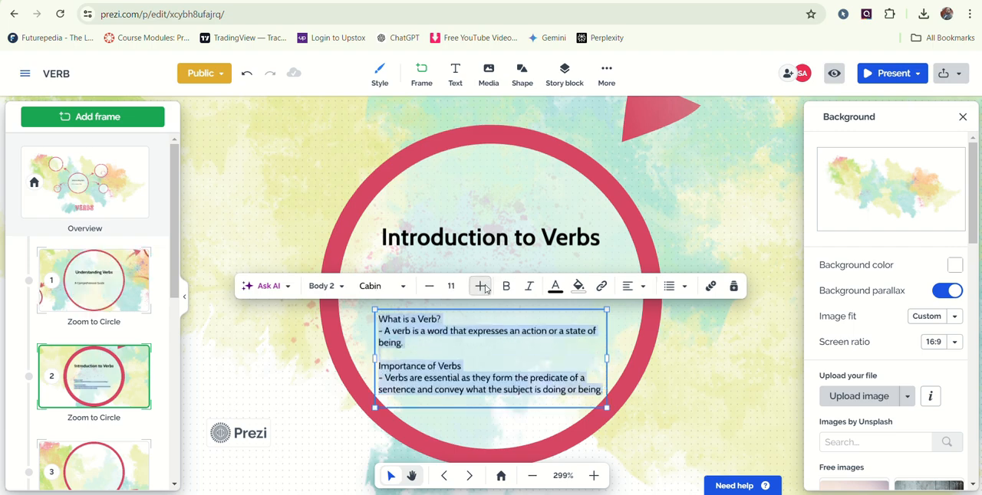
click(484, 288)
- Move the body text box in circle 2 up towards the heading and scale it down slightly
drag(475, 311, 477, 268)
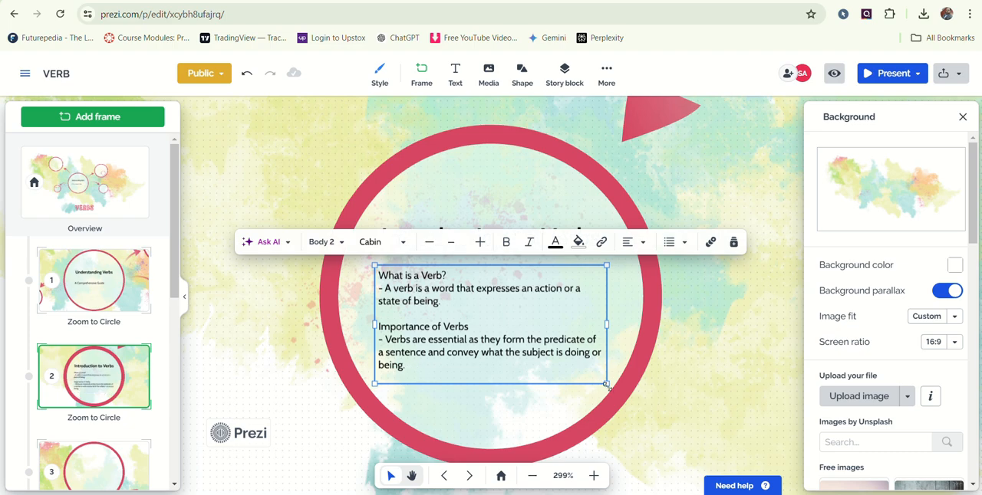
drag(608, 388, 595, 377)
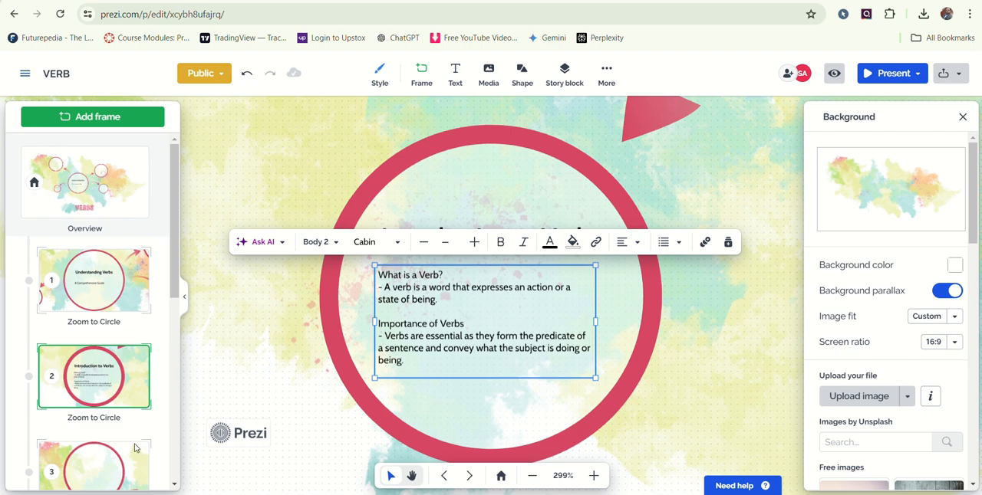
- Fill the heading of circle 3 in Prezi with "Types of Verbs", copied from the third PowerPoint slide
click(95, 467)
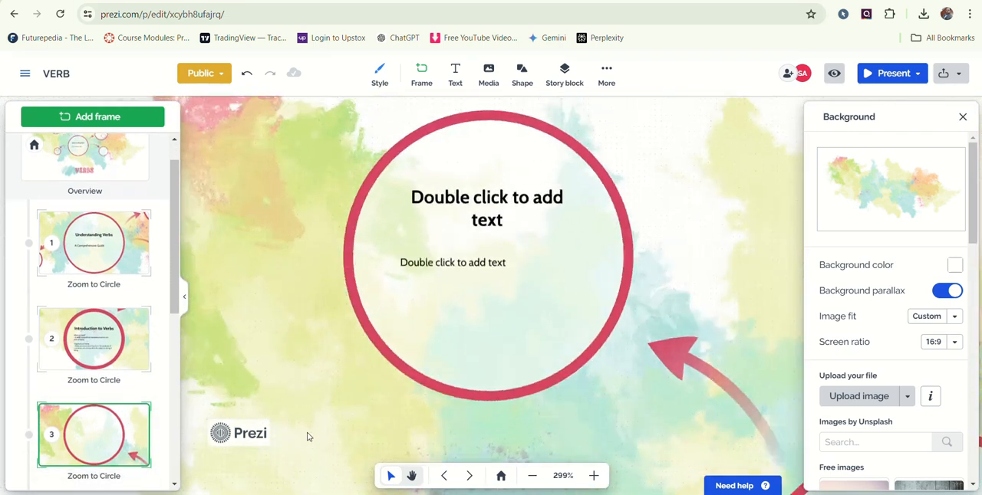
key(alt+Tab)
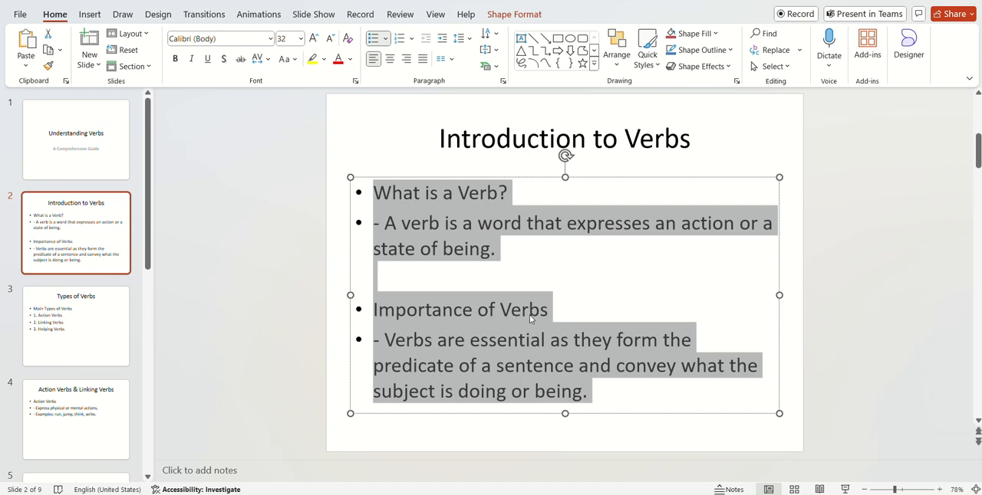
scroll(529, 318, down, 2)
drag(478, 139, 669, 138)
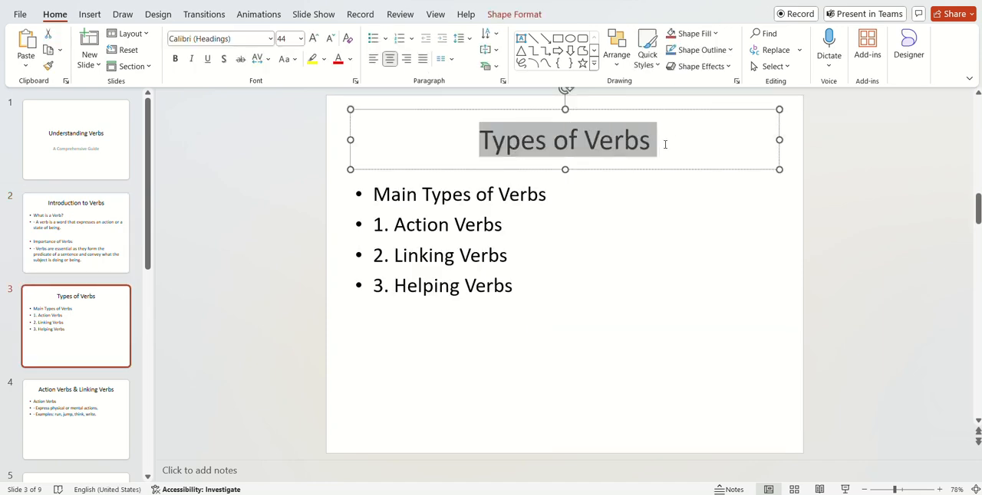
key(alt+Tab)
double_click(503, 228)
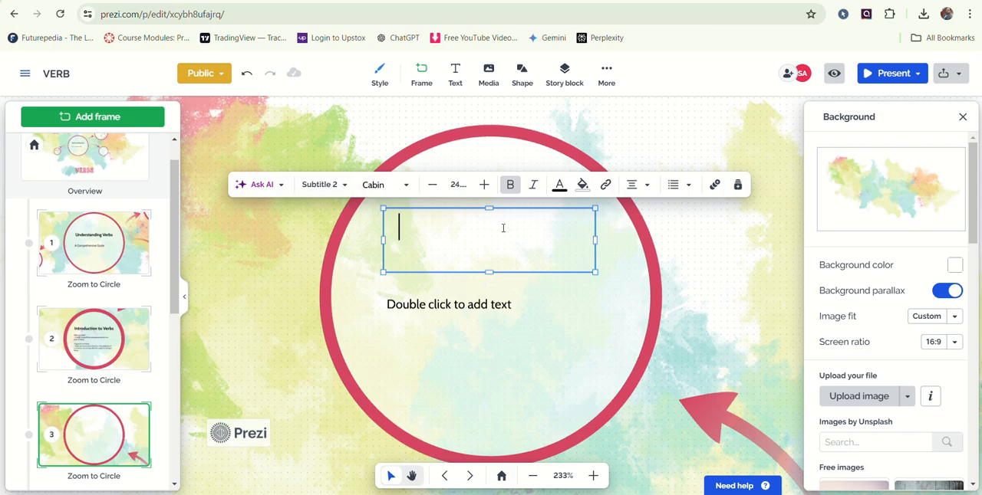
key(ctrl+v)
- Copy the "Main Types of Verbs" list from the third PowerPoint slide into the body text of circle 3 in Prezi
key(alt+Tab)
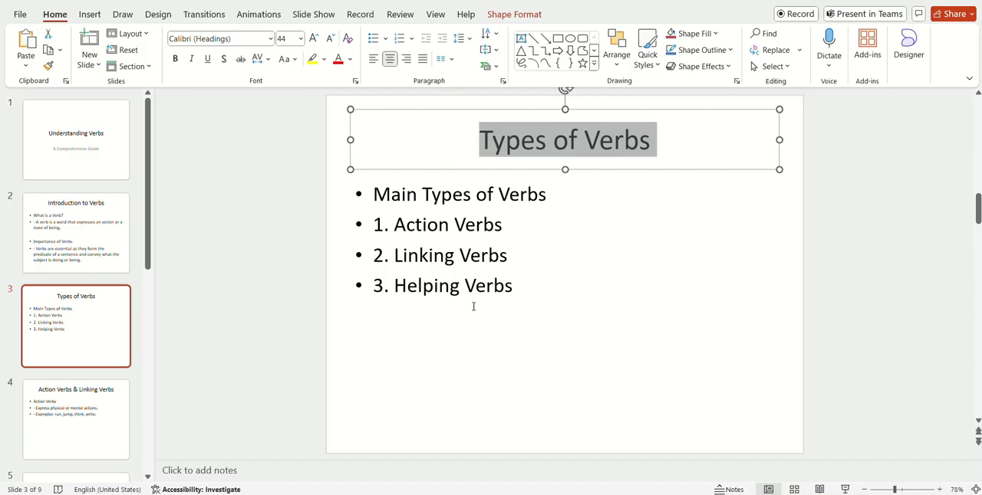
drag(374, 194, 528, 282)
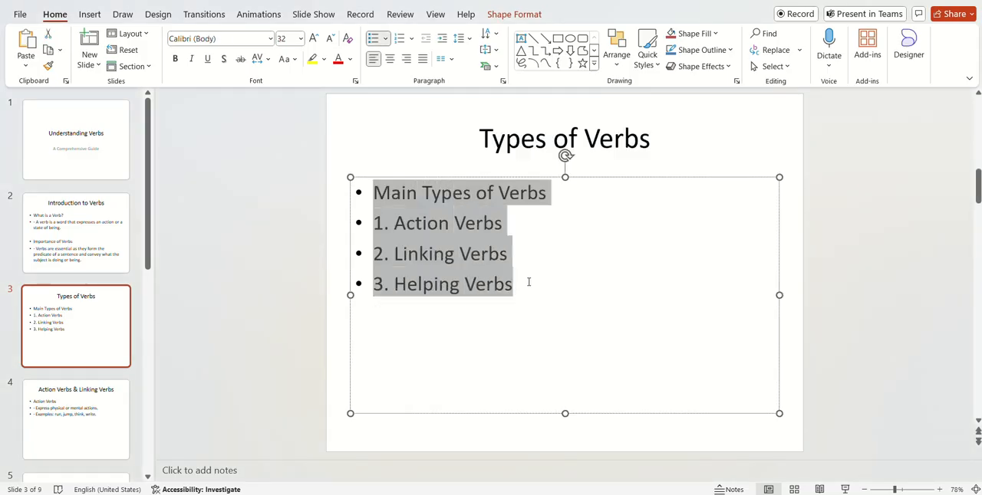
right_click(468, 276)
click(506, 171)
key(alt+Tab)
double_click(417, 320)
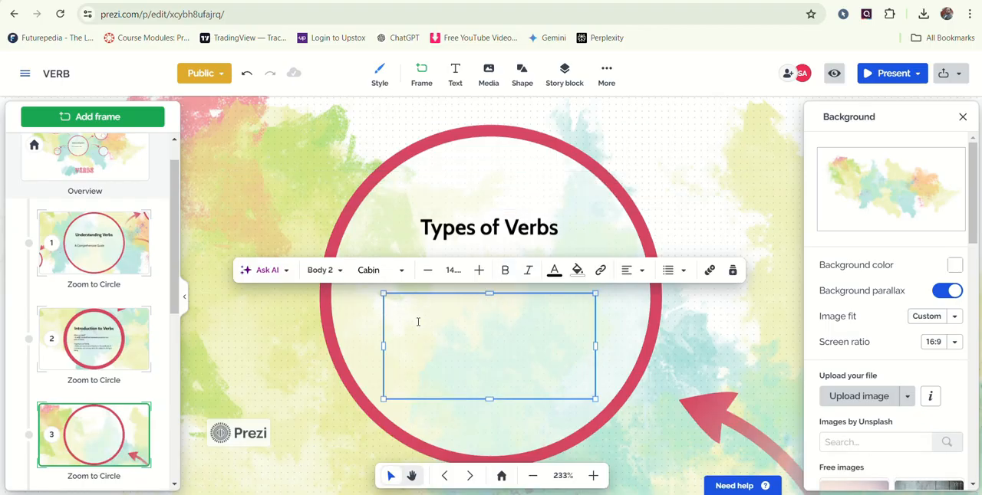
key(ctrl+v)
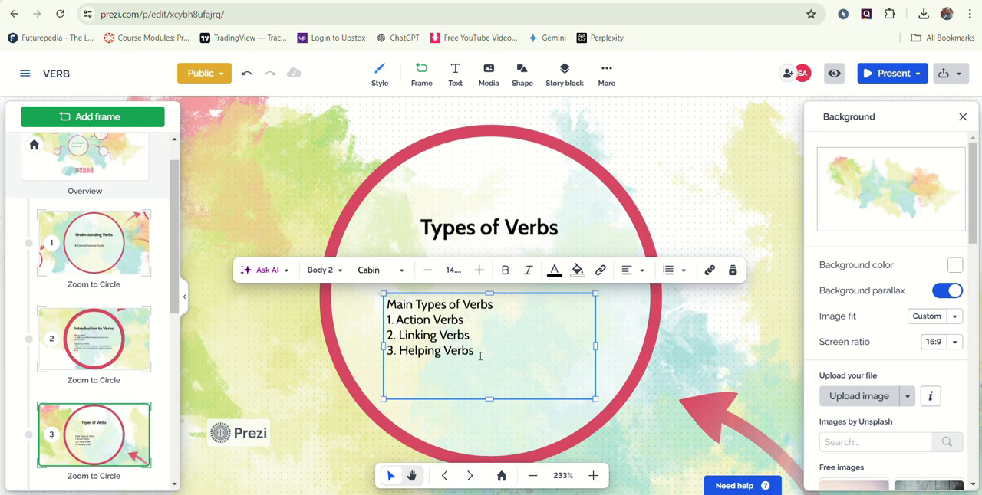
- Set the font size of the verb types list in circle 3 to 20
drag(480, 356, 384, 304)
click(478, 270)
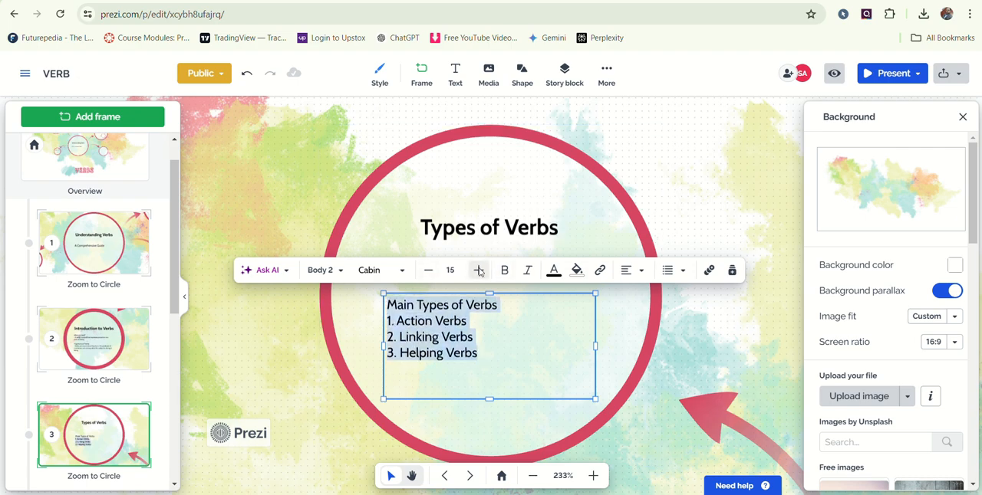
click(479, 270)
click(478, 270)
click(479, 270)
click(478, 270)
click(478, 270)
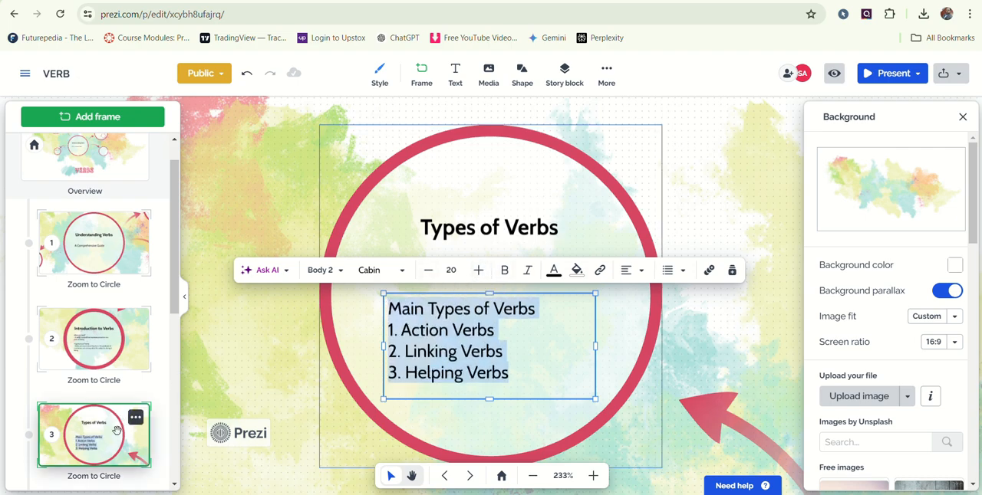
- Fill the main heading of circle 4 in Prezi with "Action Verbs & Linking Verbs", copied from the fourth PowerPoint slide
scroll(119, 406, down, 3)
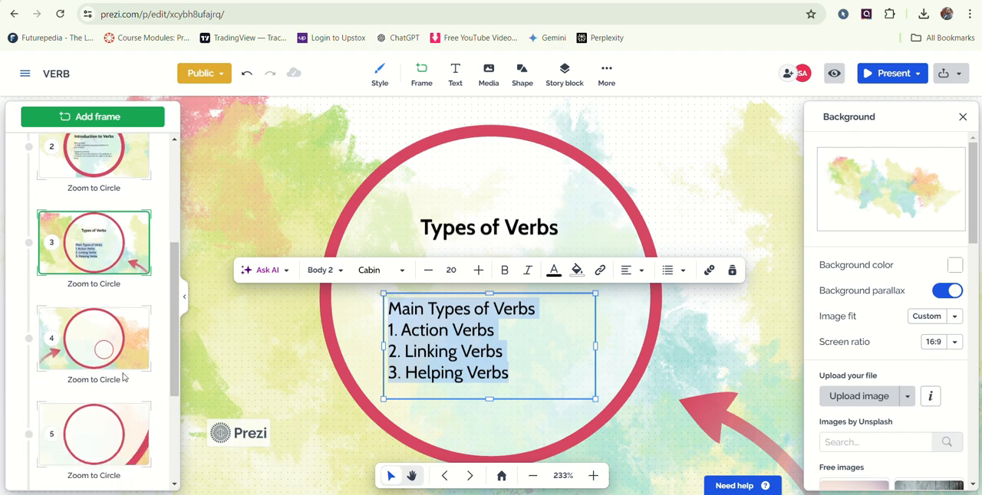
click(80, 325)
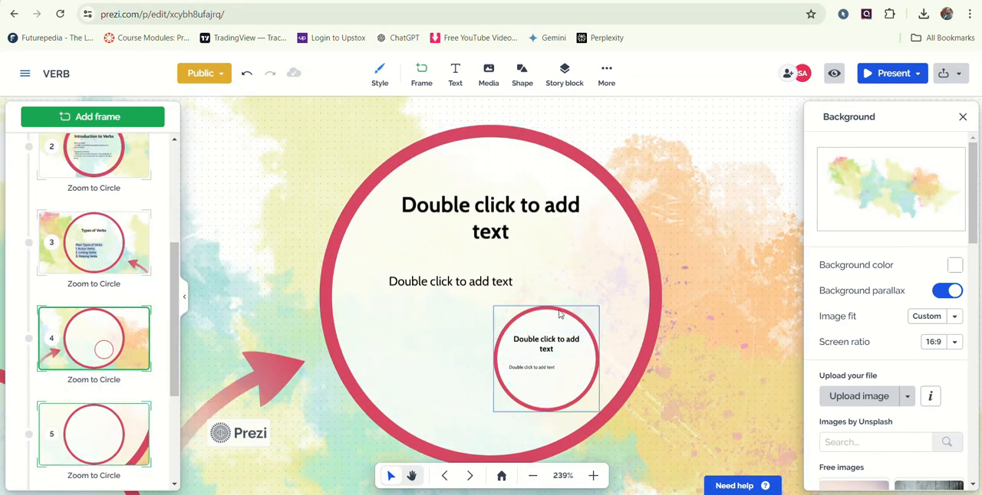
double_click(452, 225)
key(alt+Tab)
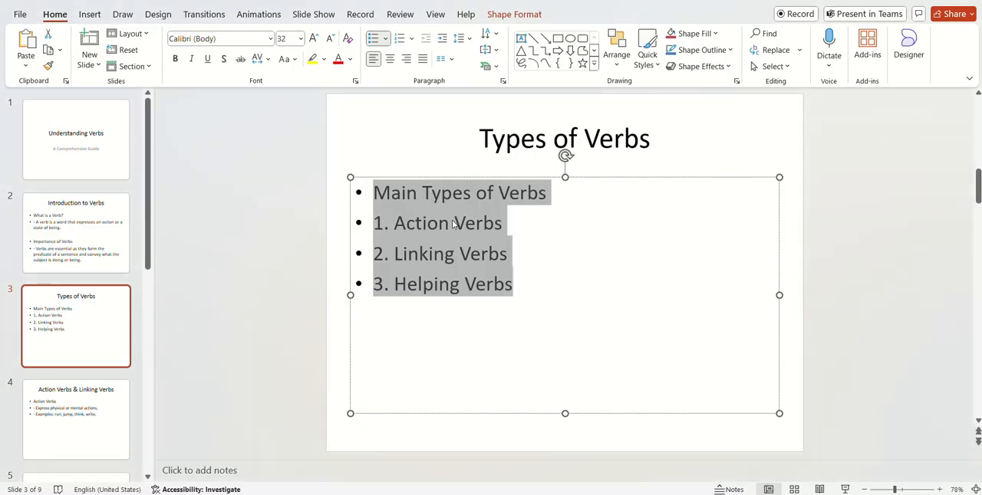
key(Page_Down)
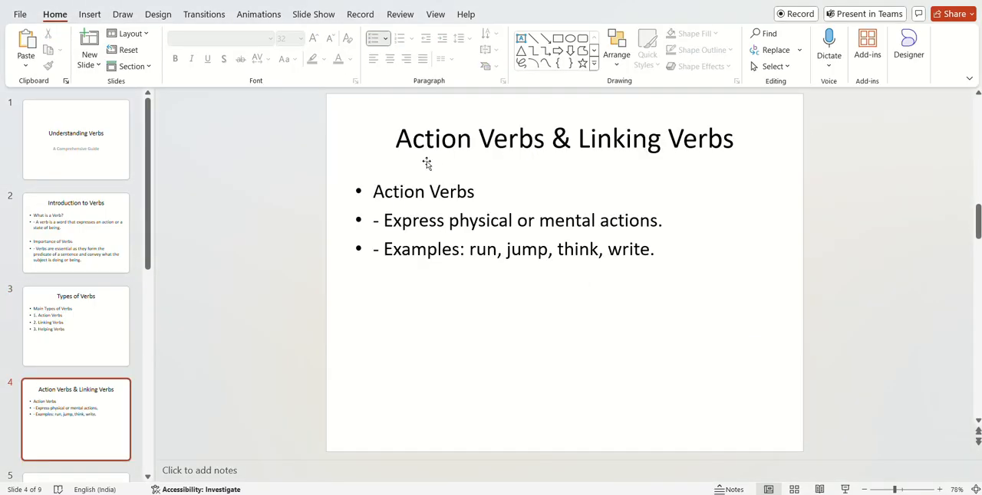
drag(395, 140, 710, 147)
right_click(641, 147)
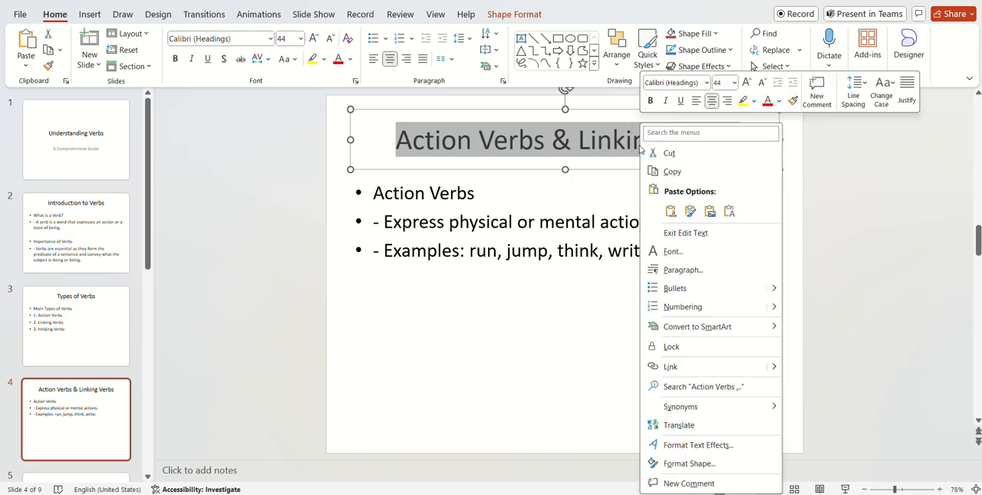
click(661, 172)
key(alt+Tab)
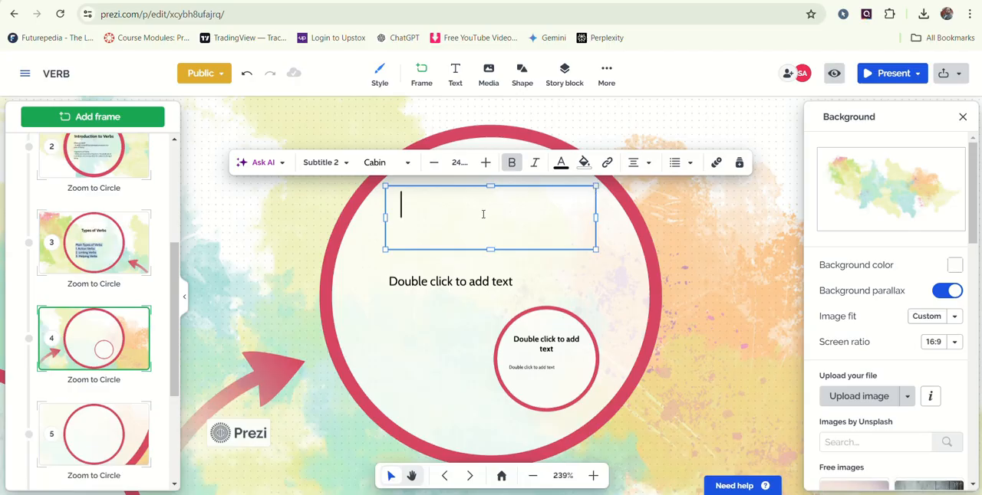
key(ctrl+v)
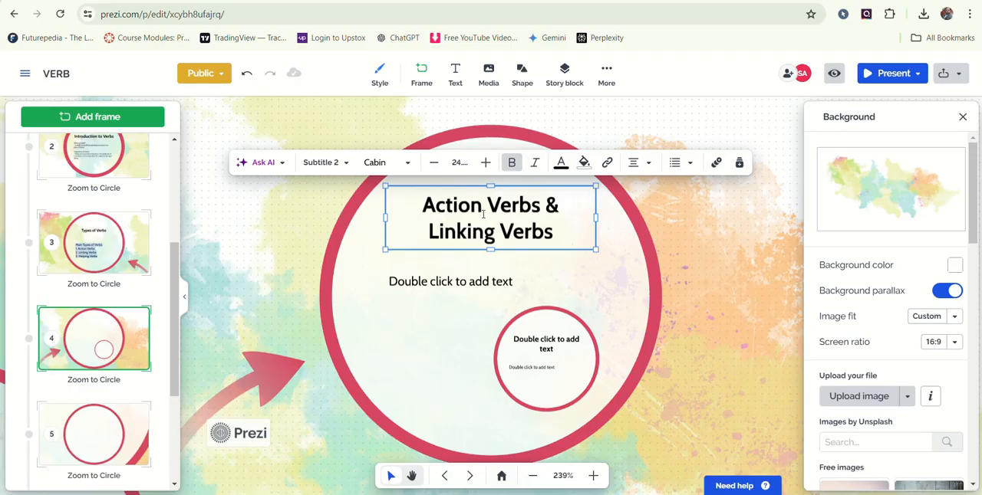
- Copy the "Action Verbs" description and examples from the fourth PowerPoint slide into the main body text of circle 4 in Prezi
key(alt+Tab)
drag(373, 192, 685, 244)
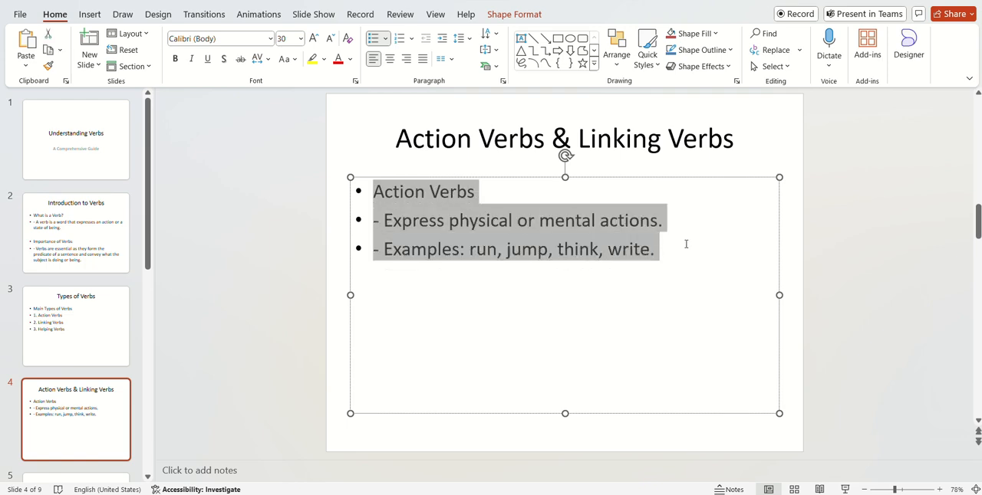
right_click(524, 241)
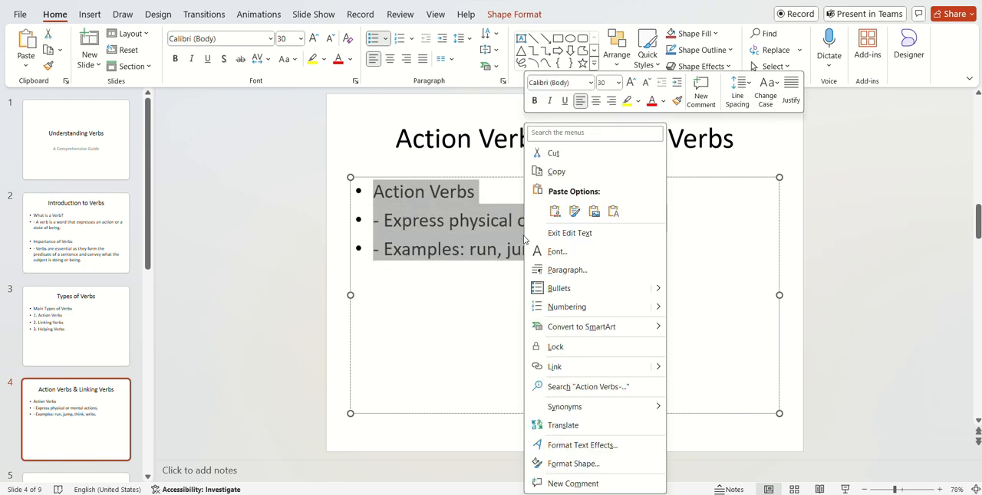
click(558, 177)
key(alt+Tab)
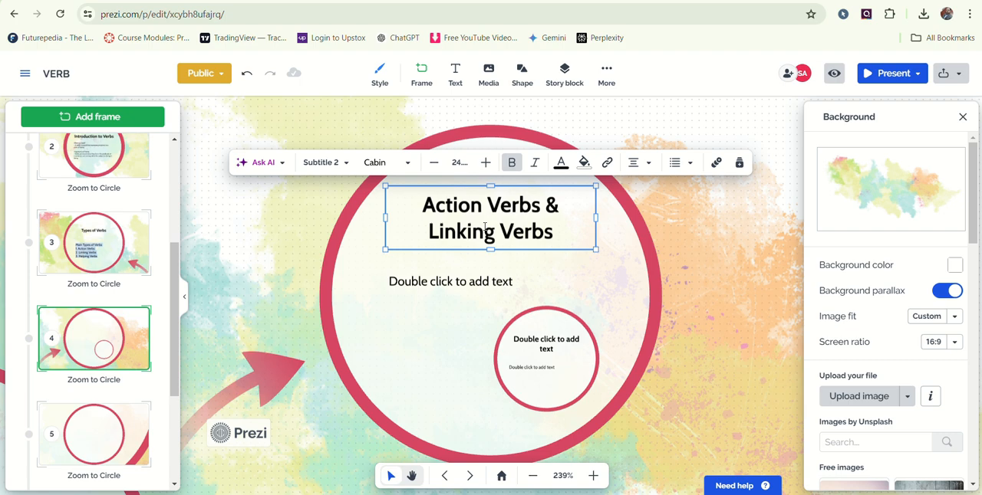
click(441, 290)
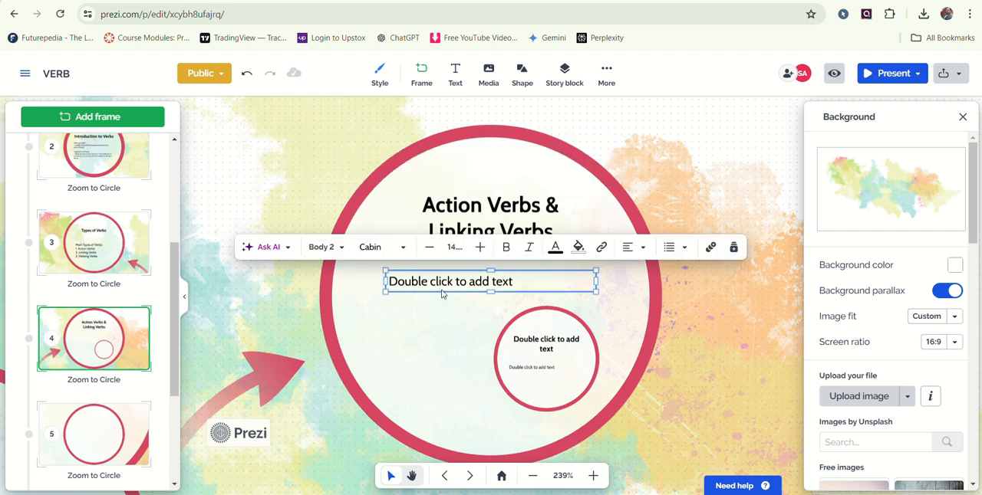
key(ctrl+v)
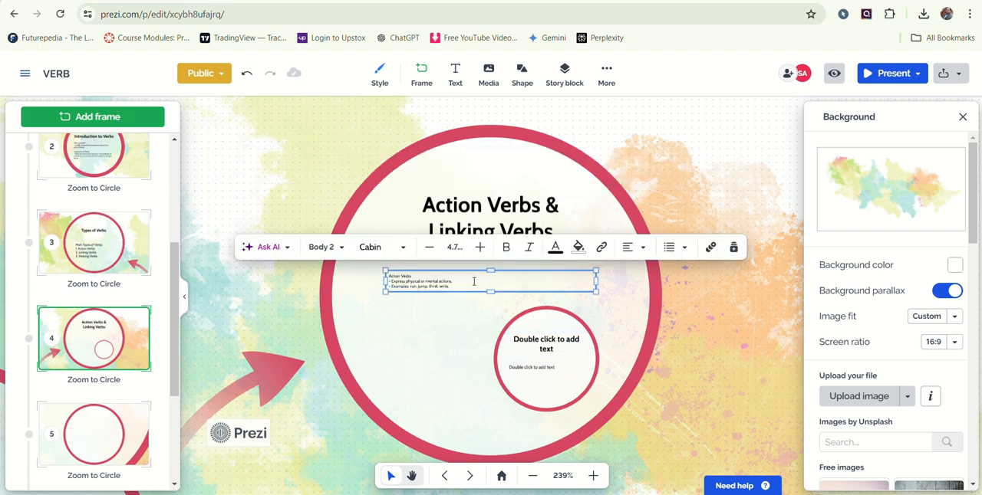
- Stretch the main body text box in circle 4 downwards so its text enlarges to about size 14
click(480, 248)
drag(492, 293, 493, 409)
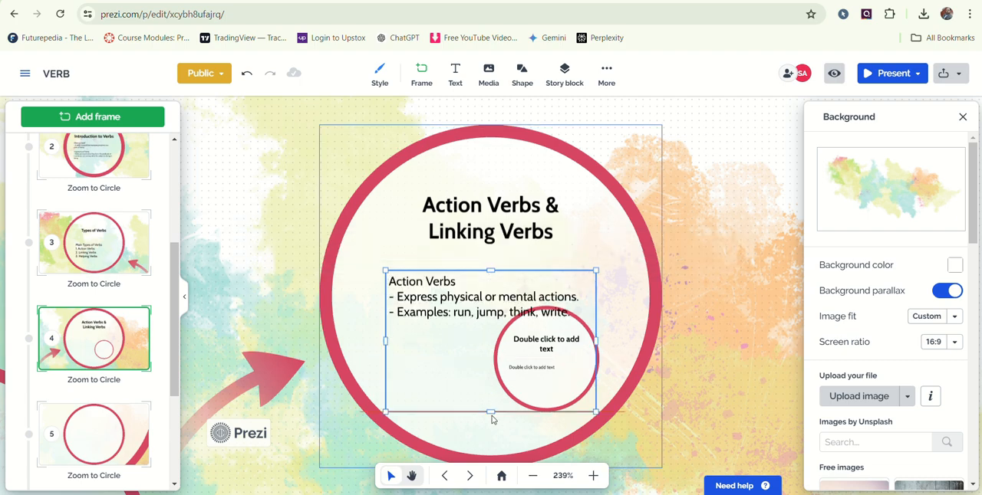
click(537, 429)
click(576, 408)
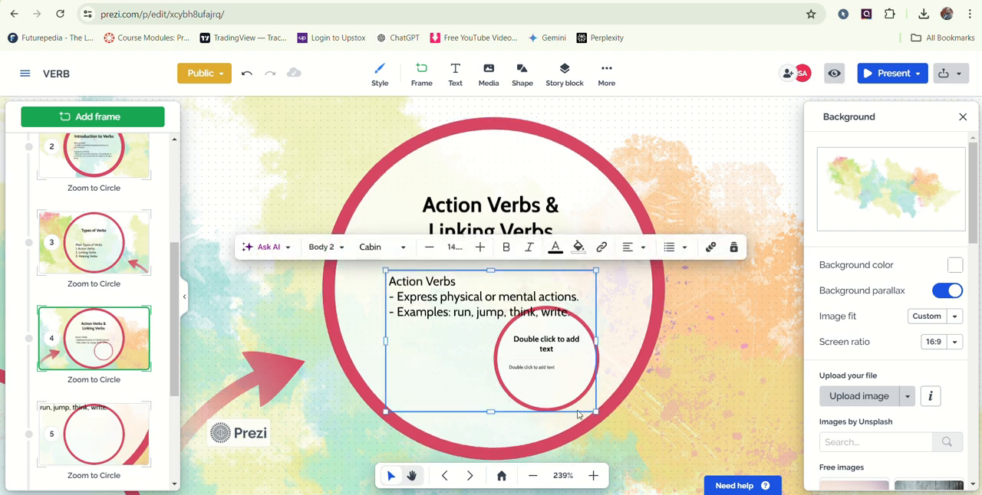
- Undo the last body text enlargement in circle 4 and delete the small nested circle with its two placeholder texts
key(ctrl+z)
click(549, 412)
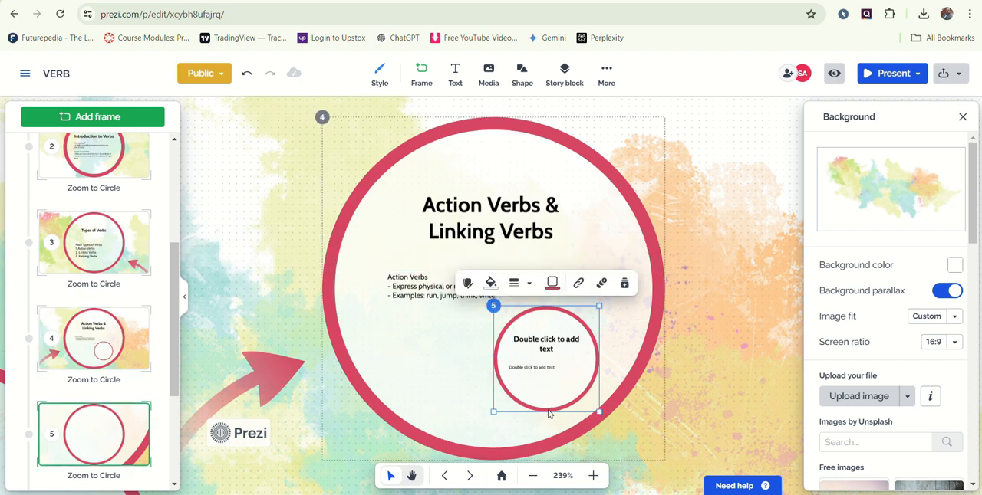
click(554, 343)
key(Delete)
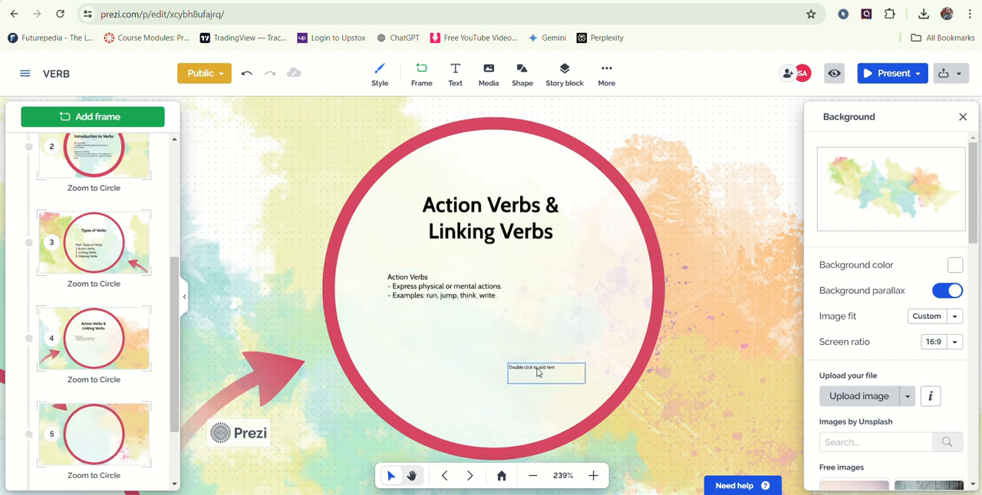
click(538, 374)
key(Delete)
- Set the Action Verbs text in circle 4 to font size 20, then widen its box and centre it under the heading
click(428, 294)
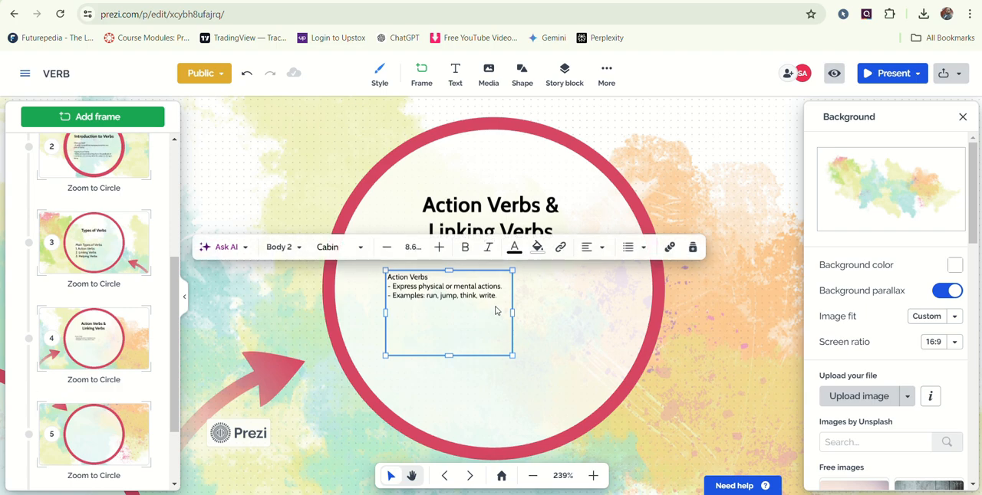
drag(387, 276, 425, 291)
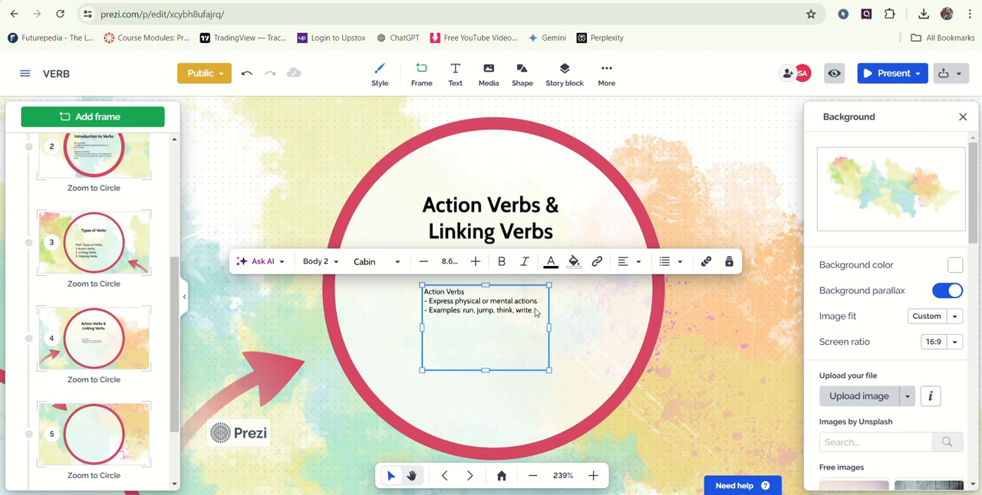
drag(534, 309, 424, 292)
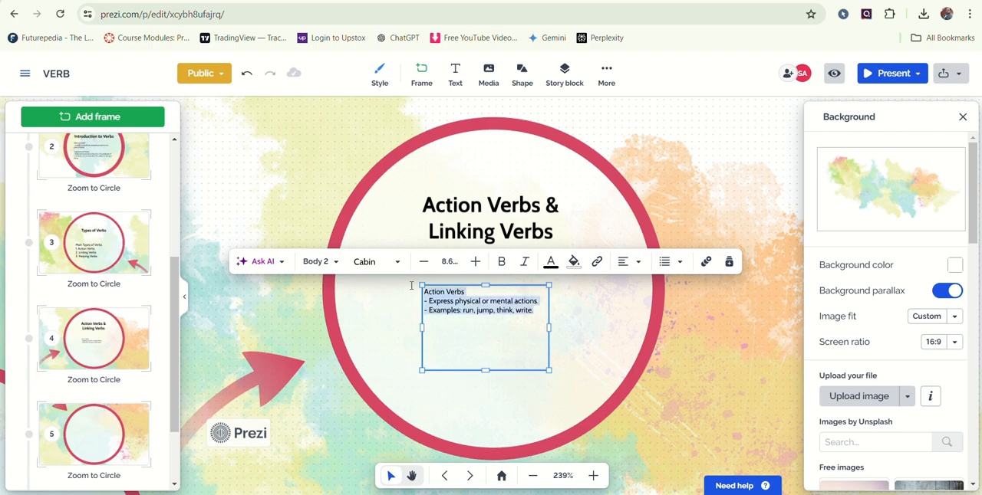
click(475, 261)
click(475, 262)
click(476, 261)
click(476, 261)
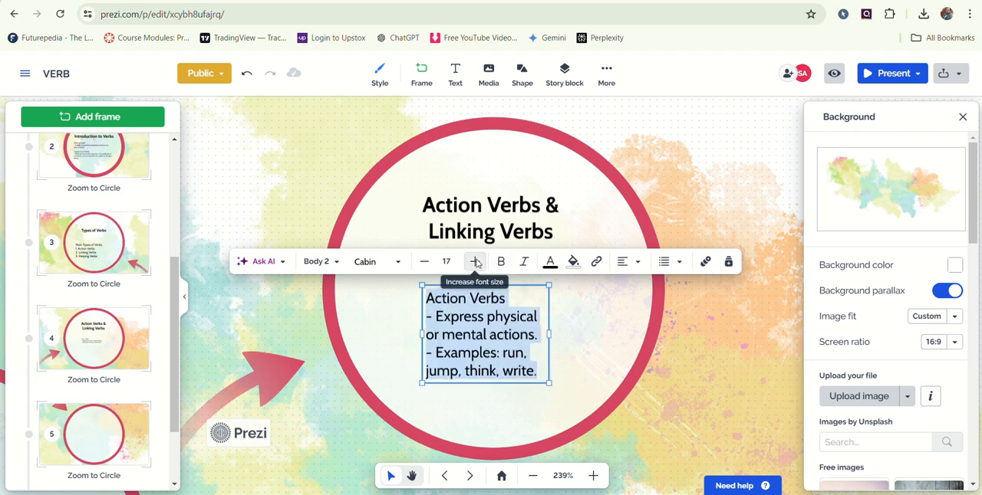
click(475, 262)
click(476, 261)
drag(549, 366, 611, 362)
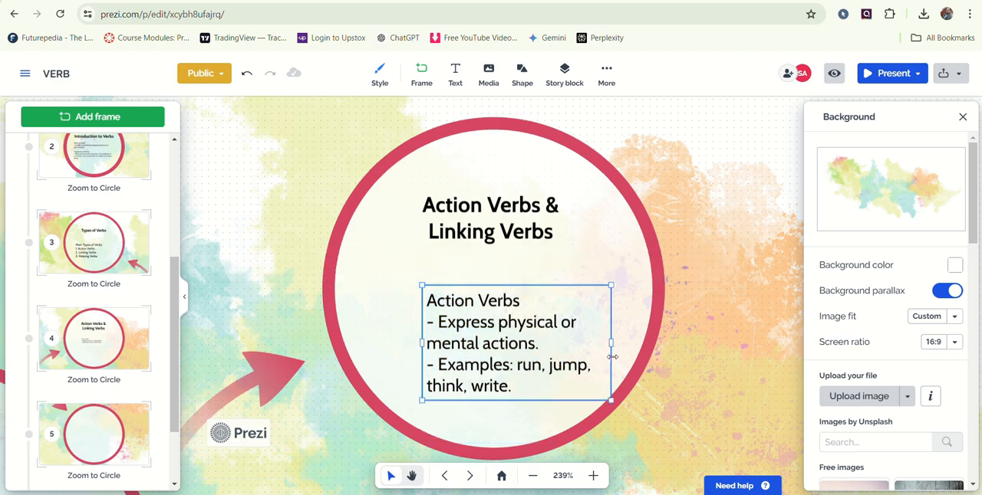
drag(552, 405, 525, 395)
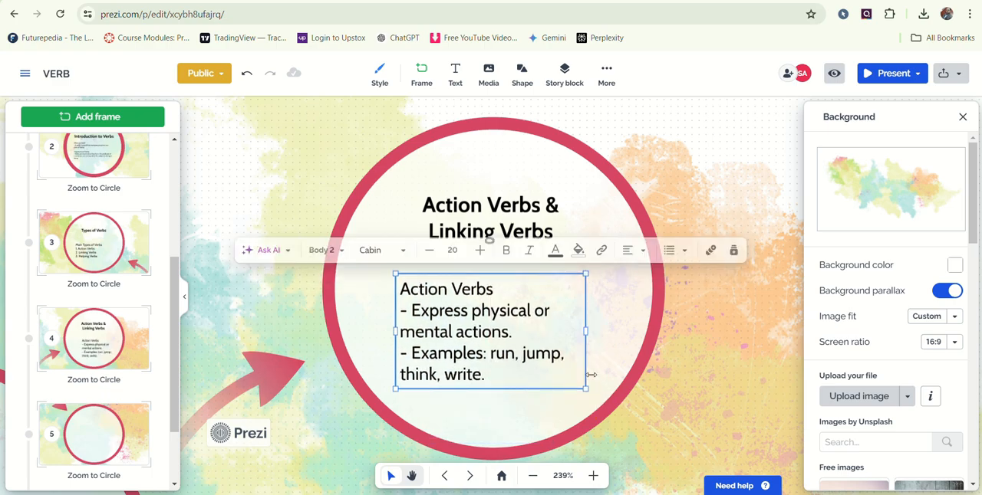
- Copy the "Linking Verbs" description and sentence examples from the fifth PowerPoint slide into the body text of circle 5 in Prezi
click(98, 426)
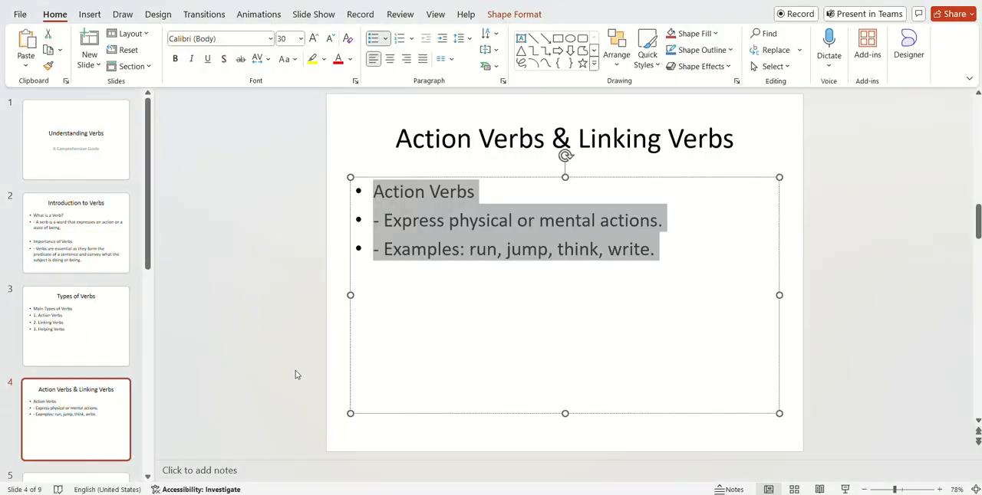
scroll(512, 323, down, 2)
drag(373, 192, 710, 382)
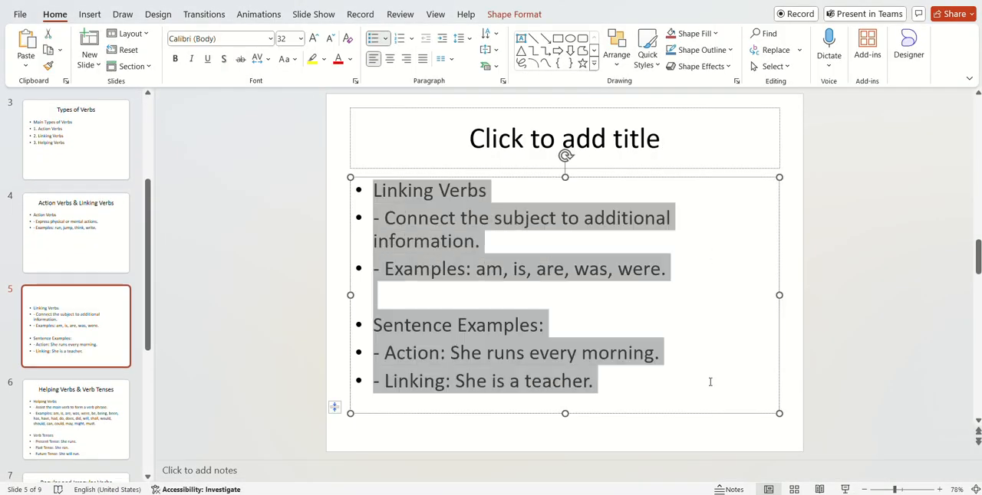
right_click(431, 258)
click(463, 171)
key(alt+Tab)
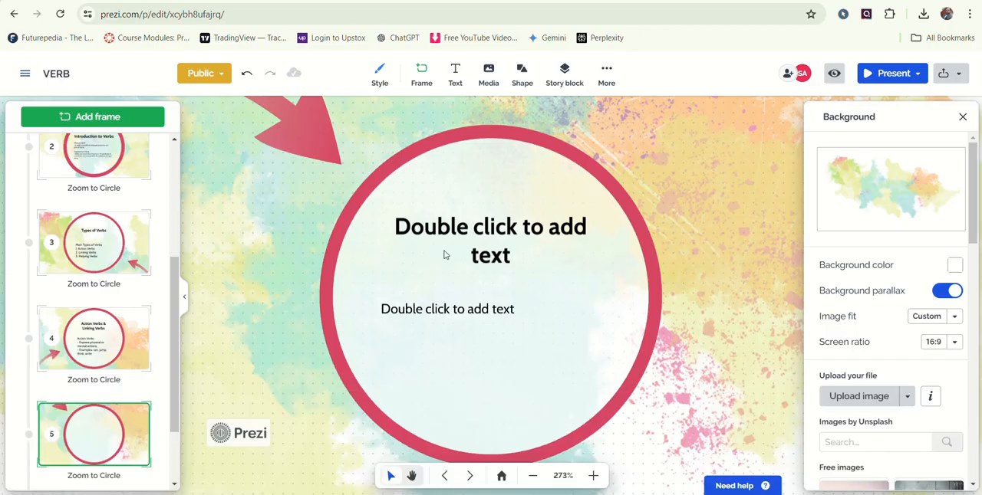
click(456, 308)
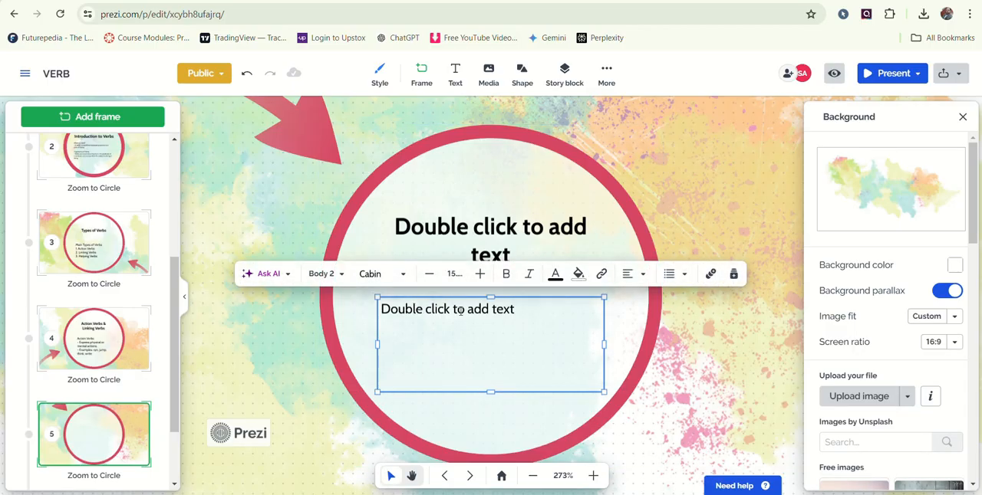
key(ctrl+v)
- Fill the heading of circle 5 with "Linking Verbs", copied from the first line of its body text
drag(440, 307, 379, 306)
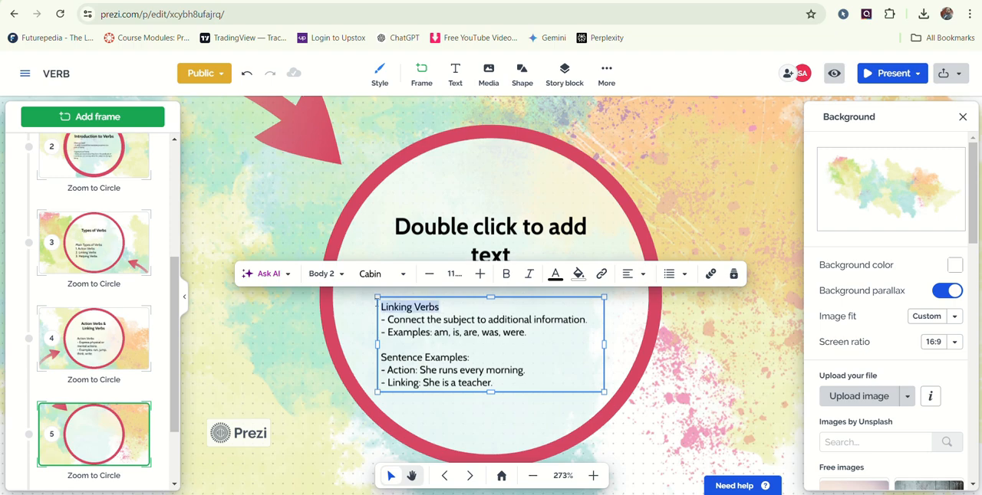
double_click(464, 216)
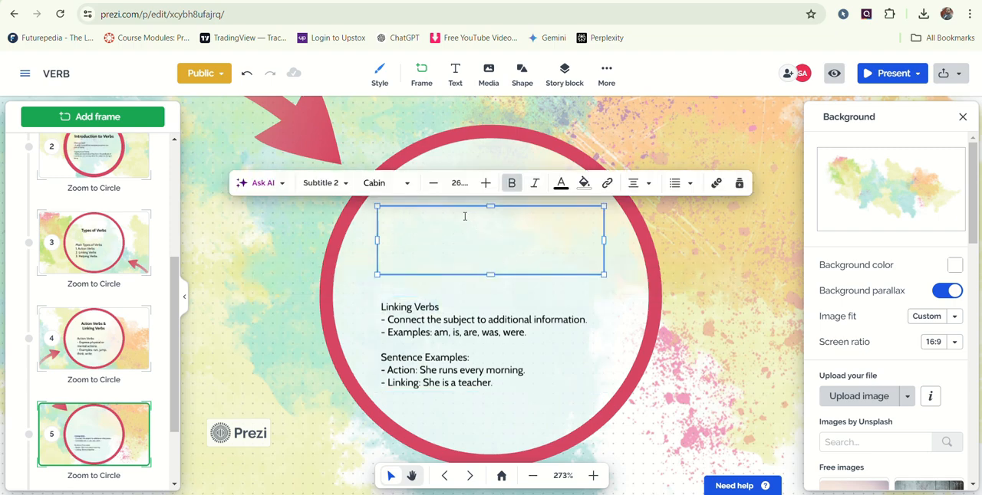
key(ctrl+v)
click(549, 312)
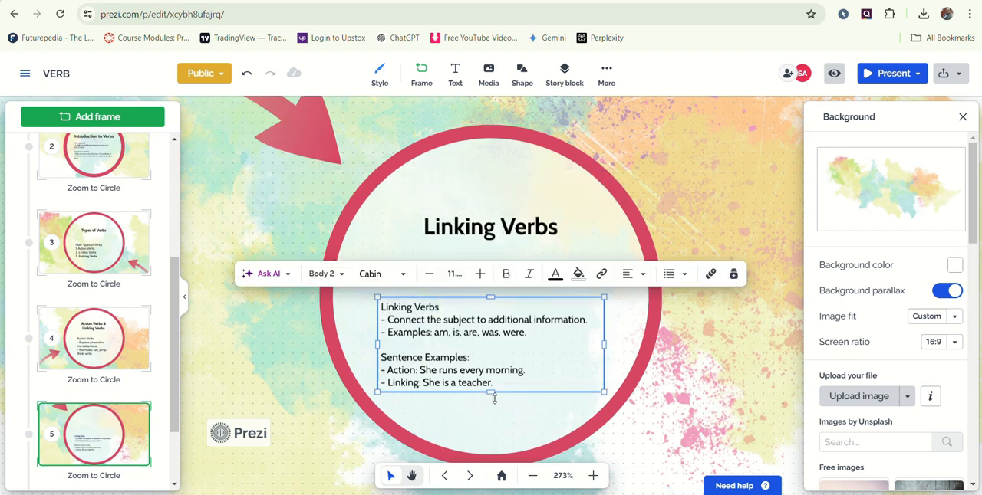
click(495, 400)
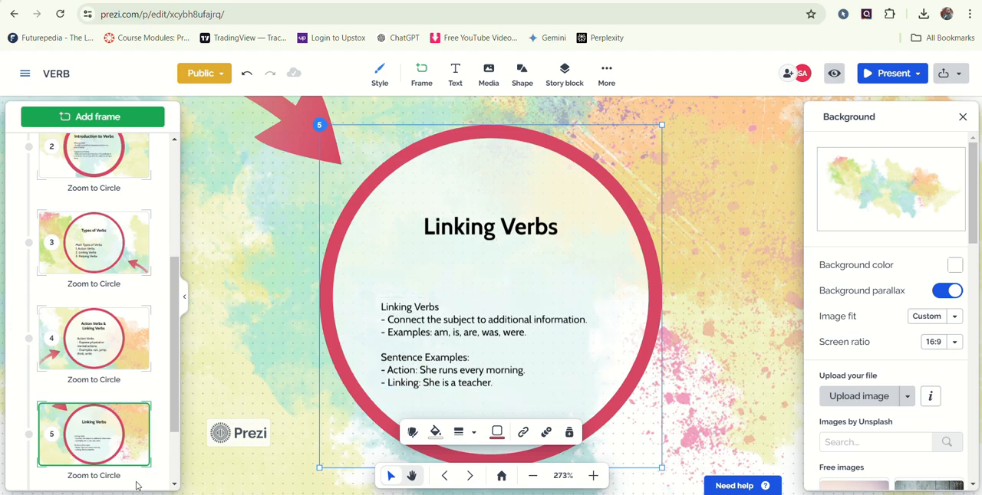
- Show the overview frame and examine the additional insert options, the free background images and the list of frames
scroll(122, 438, down, 1)
click(122, 439)
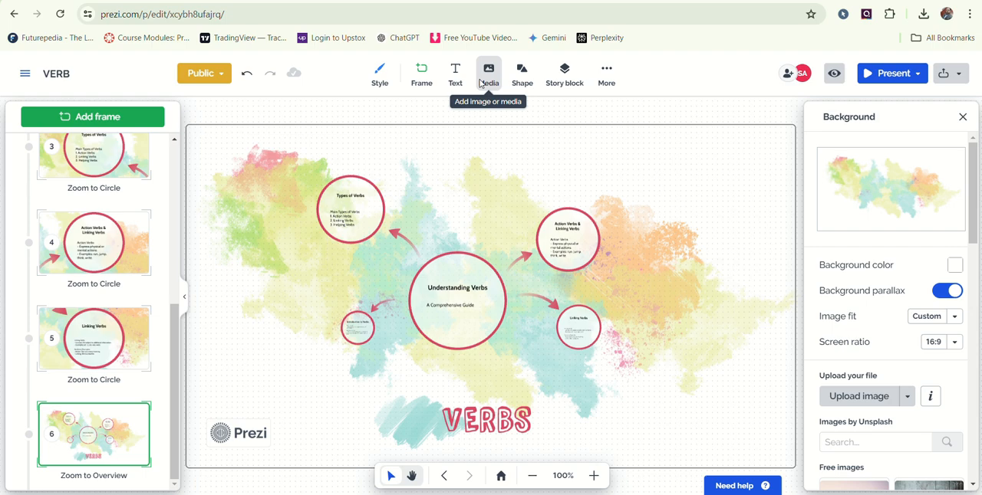
click(606, 73)
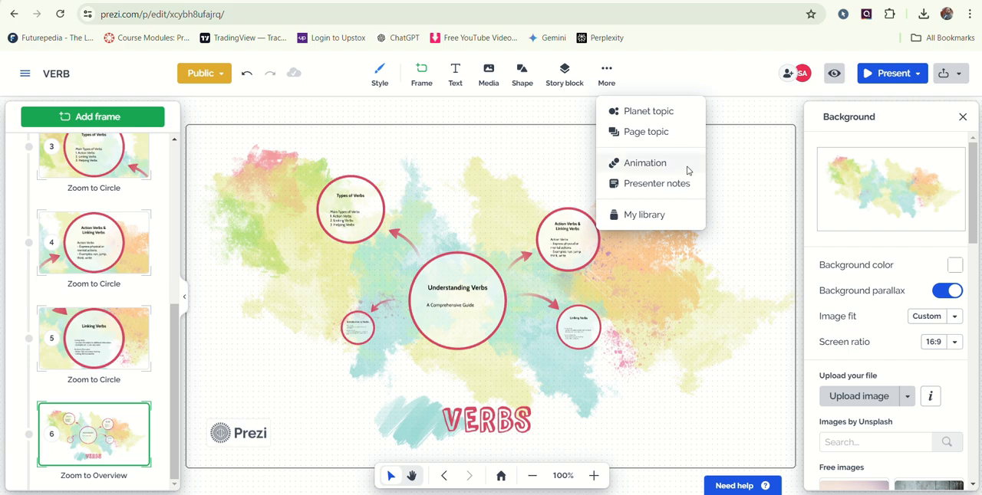
click(749, 184)
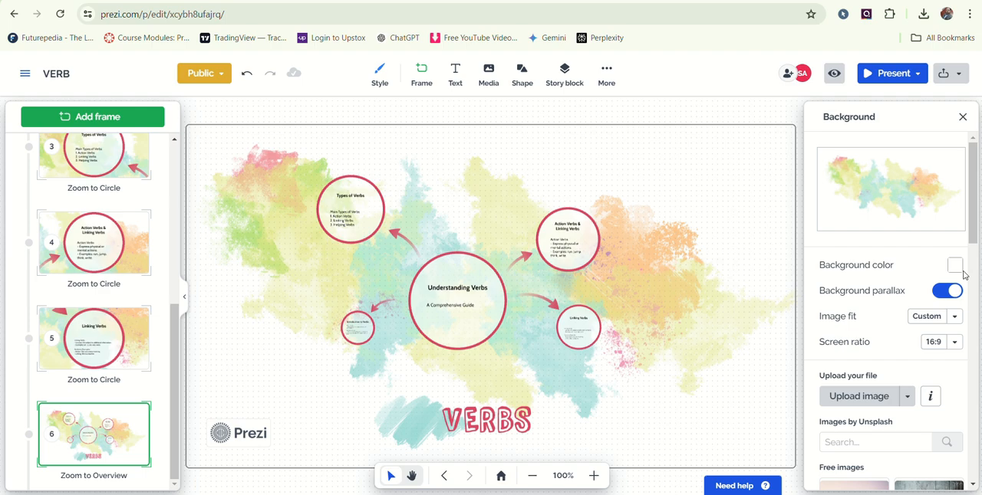
scroll(861, 310, down, 2)
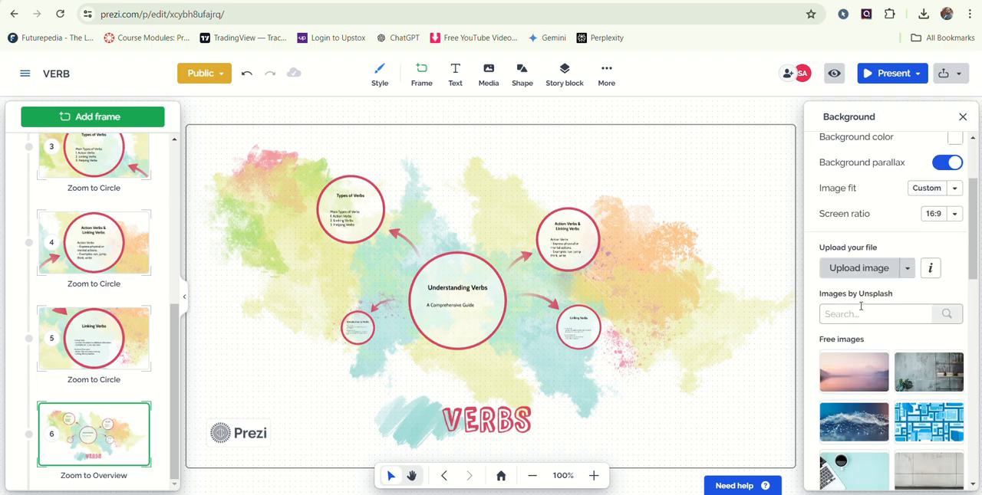
scroll(861, 306, down, 3)
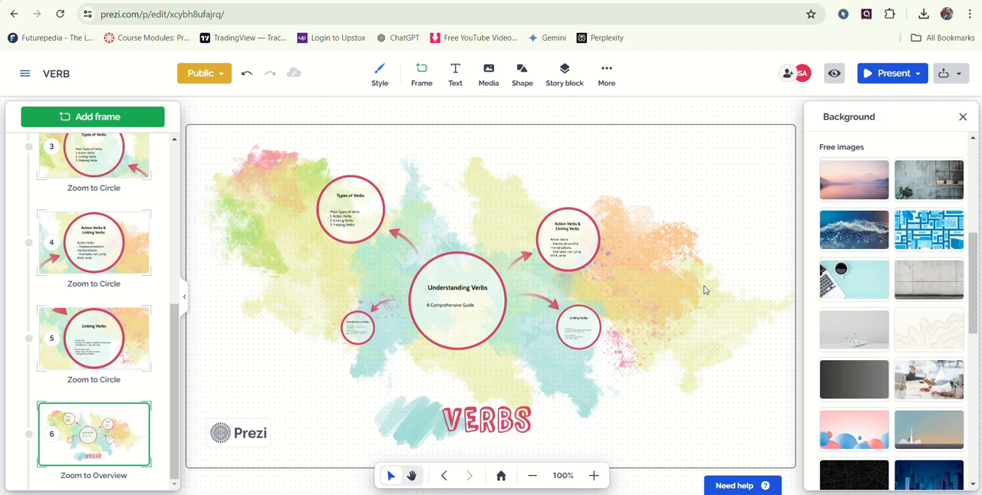
scroll(651, 368, down, 2)
scroll(651, 368, up, 2)
scroll(82, 259, up, 5)
scroll(82, 258, down, 5)
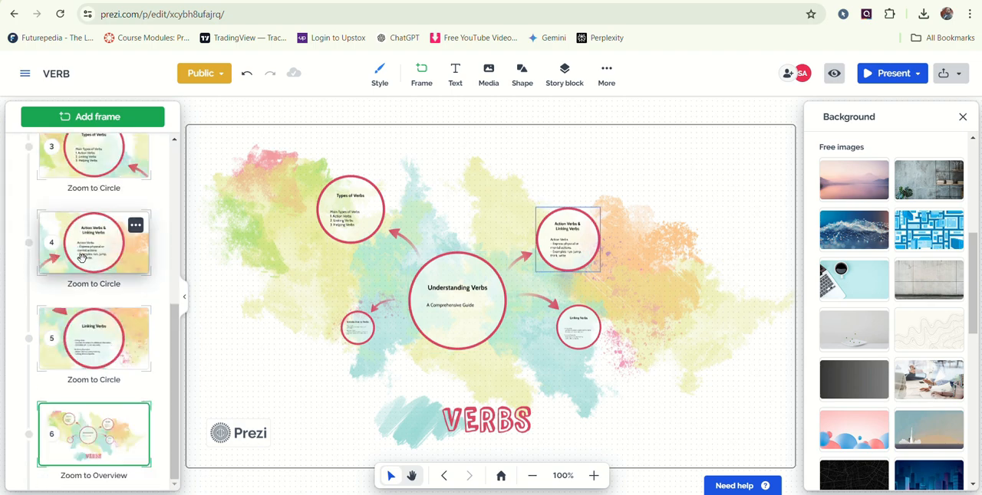
scroll(82, 259, up, 5)
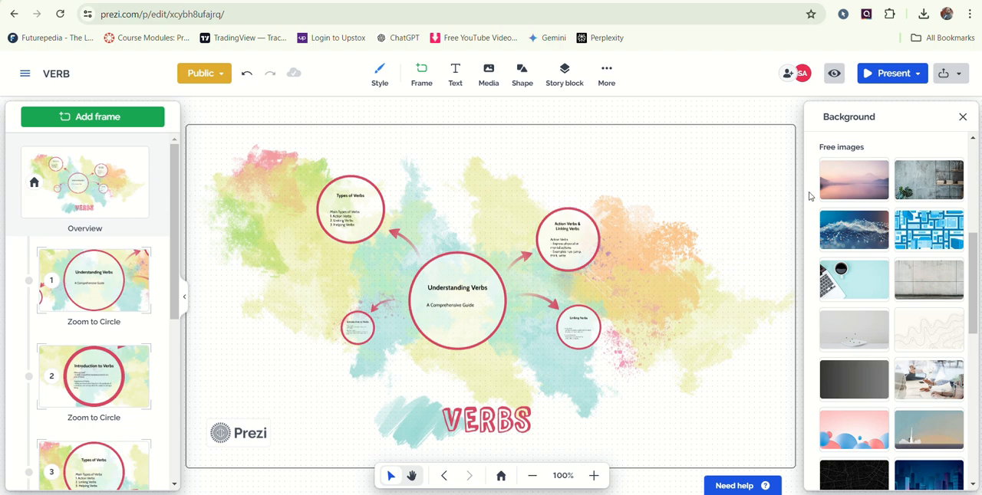
- Start the full-screen presentation using the free option with watermark
click(877, 79)
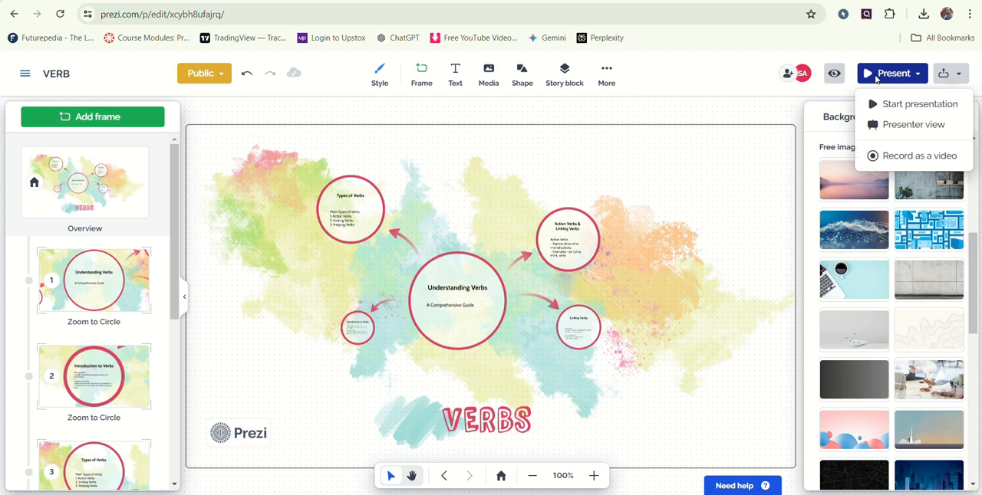
click(902, 108)
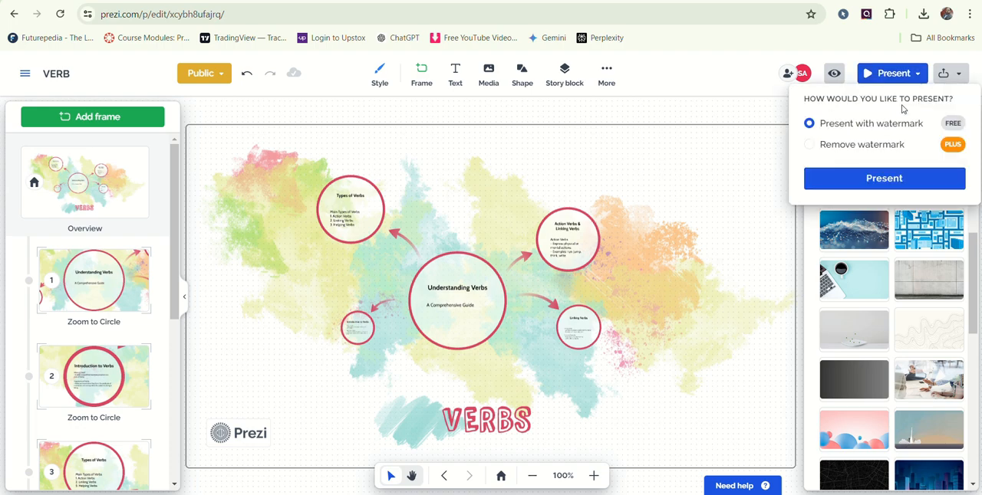
click(905, 178)
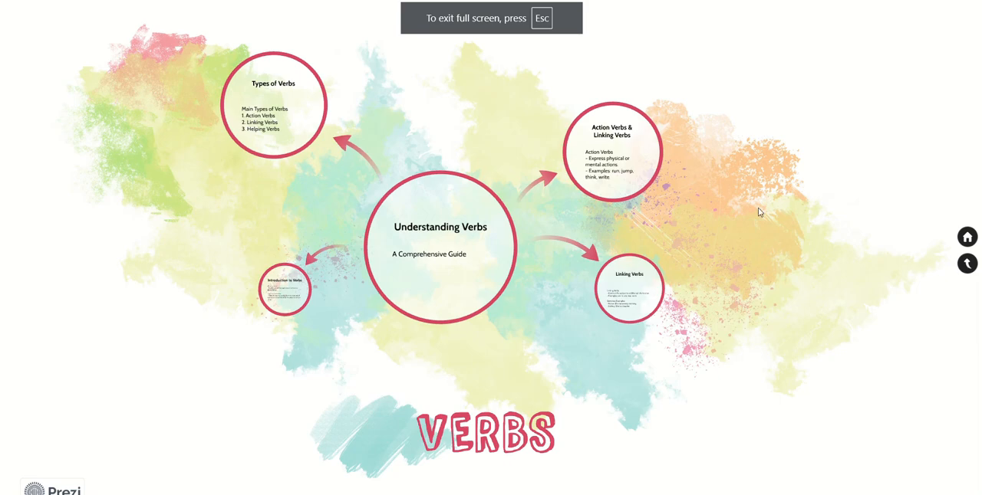